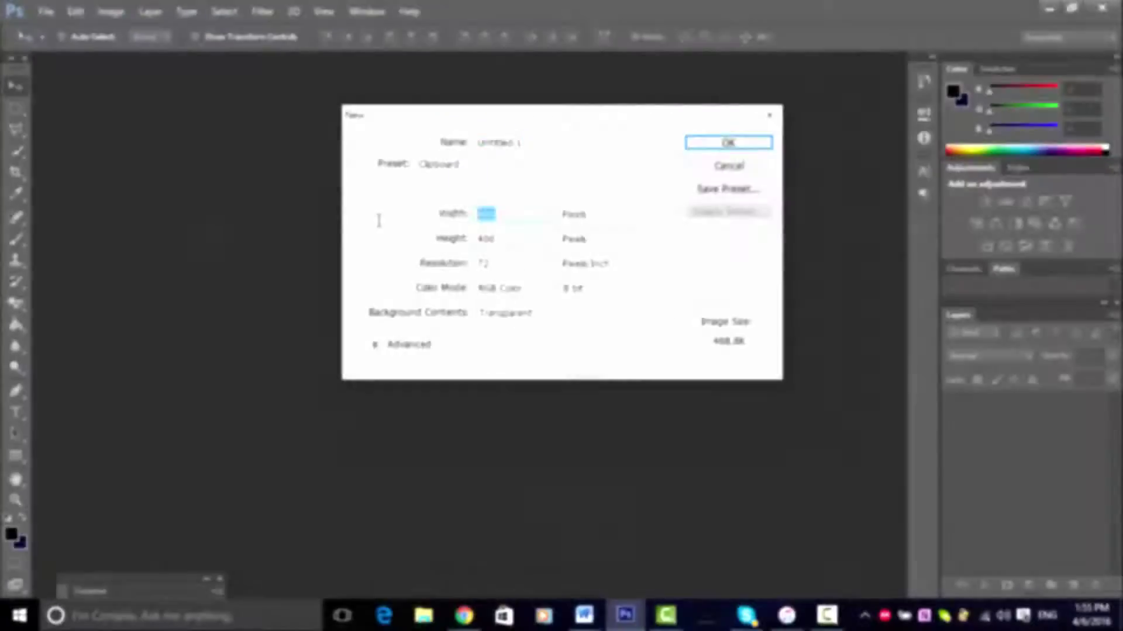
- Create a new 1920×1080 transparent canvas
text(1920)
key(Tab)
text(1080)
key(Return)
- Open Old Trafford 1.png, resize it slightly, and start another new document
click(46, 11)
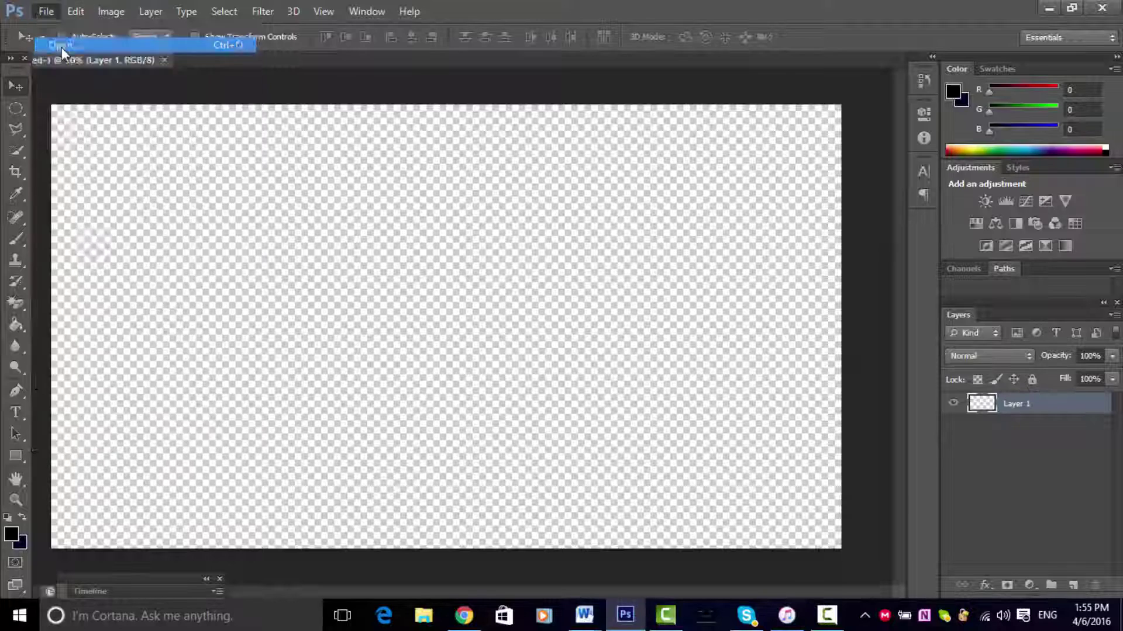
click(61, 48)
double_click(307, 234)
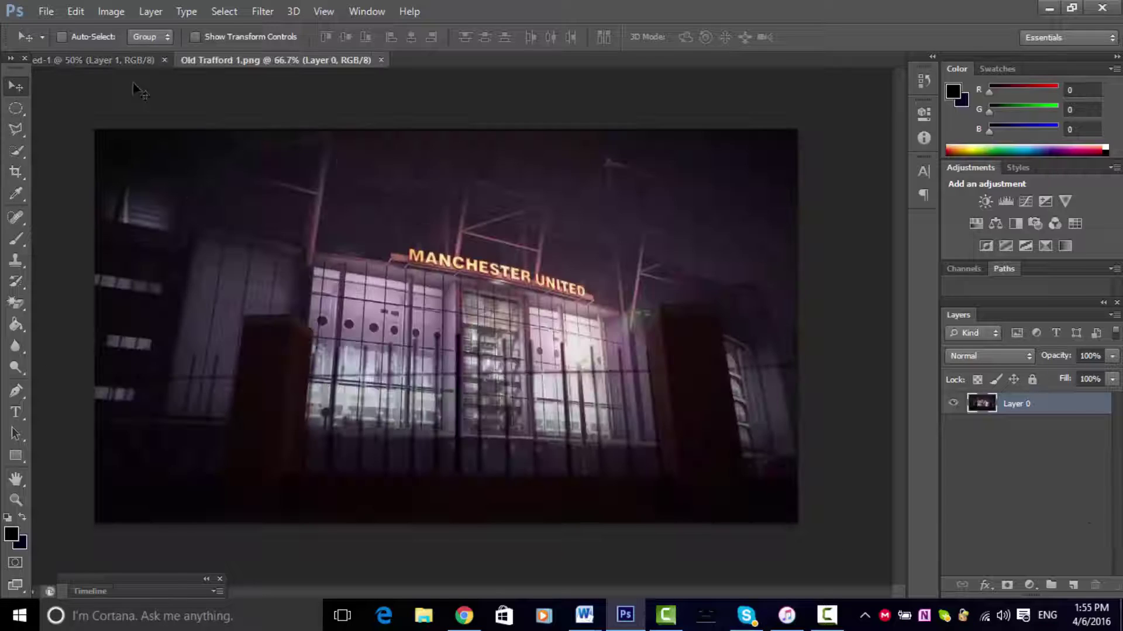
key(ctrl+t)
key(Return)
click(45, 11)
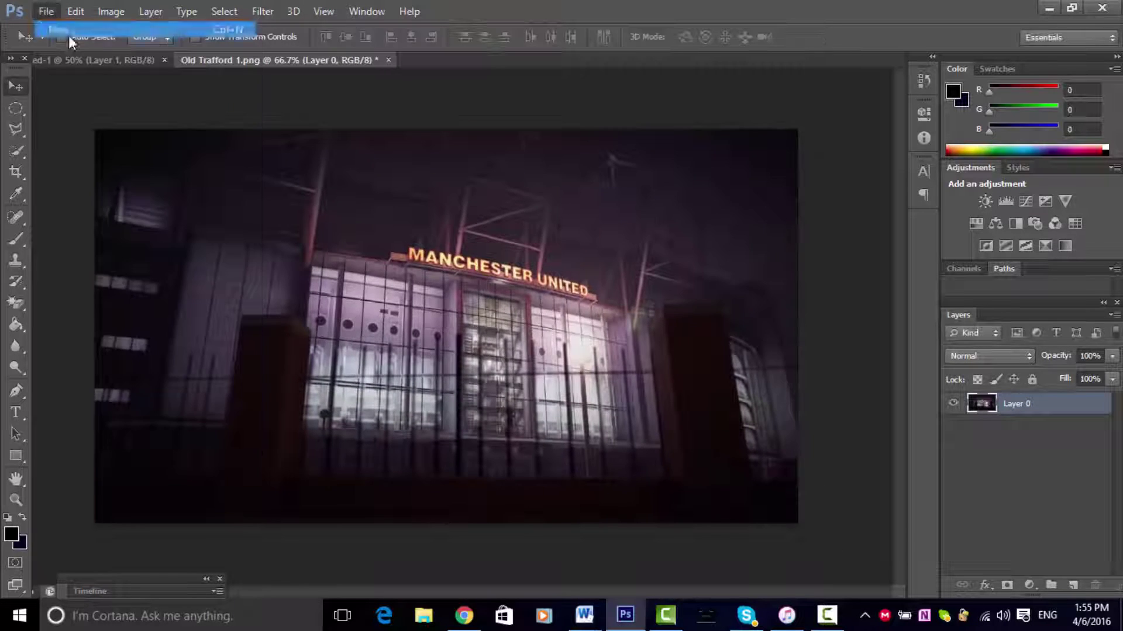
click(65, 29)
- Place layer texture 1.jpg into the new canvas, stretched to fill it
click(696, 148)
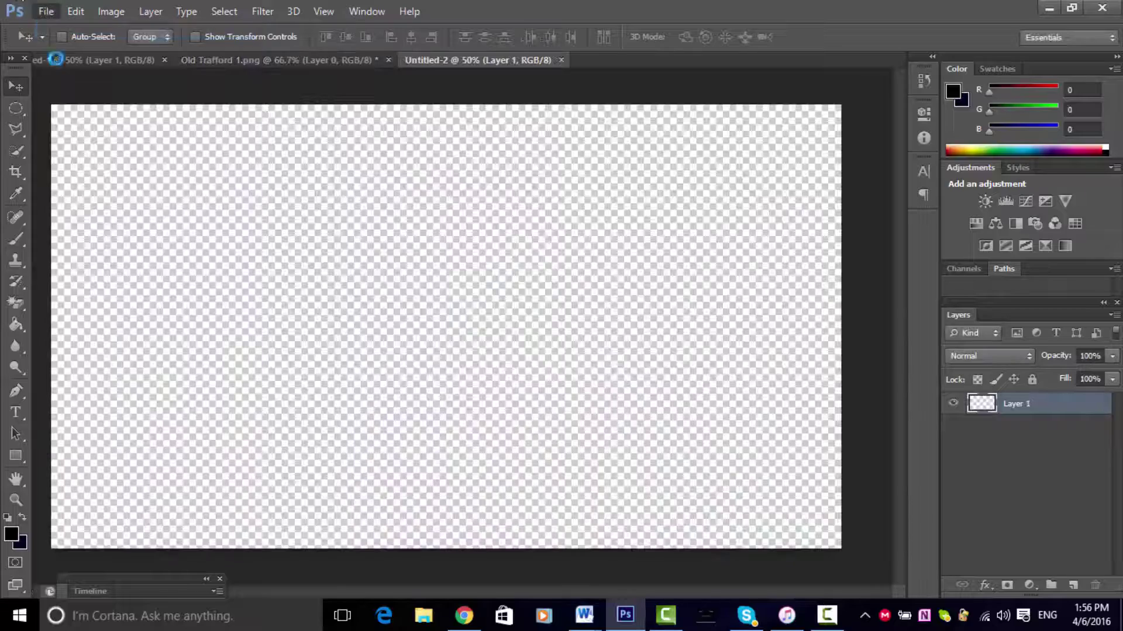
key(ctrl+n)
key(Escape)
click(45, 11)
click(64, 278)
click(363, 202)
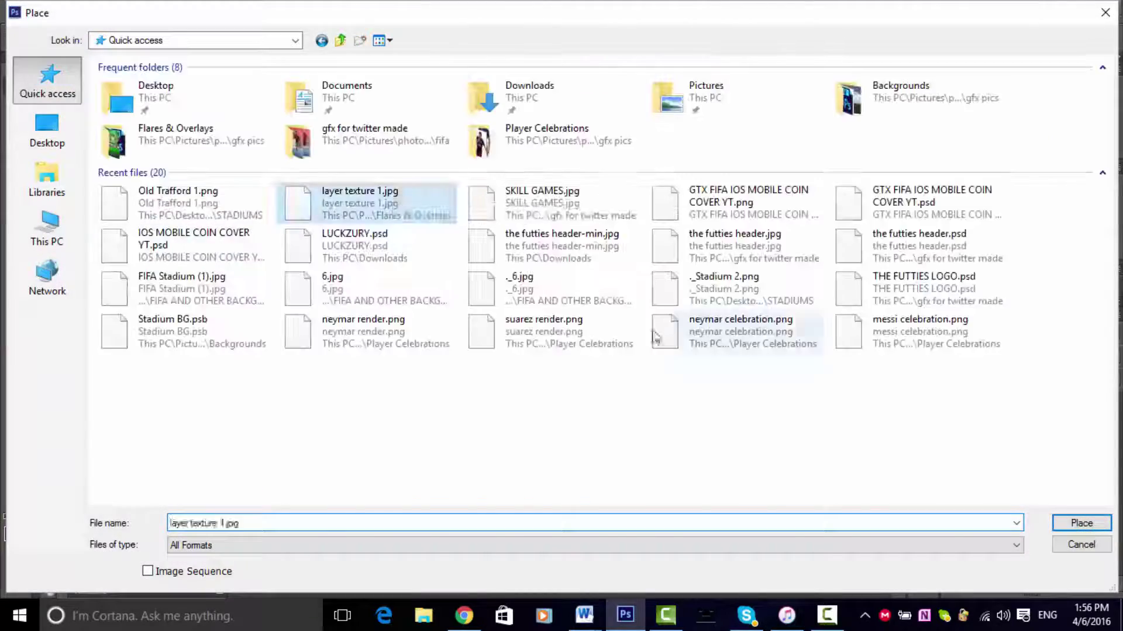
double_click(363, 203)
drag(514, 314, 329, 211)
mouse_move(471, 339)
mouse_down()
mouse_move(709, 510)
mouse_move(832, 580)
mouse_up()
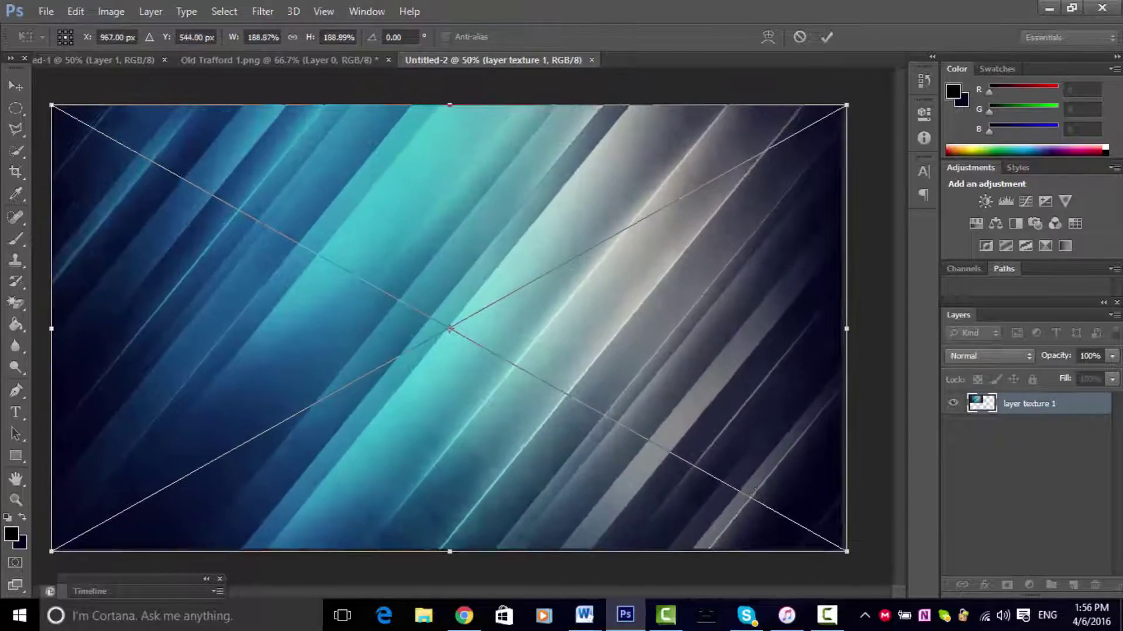
key(Return)
key(ctrl+minus)
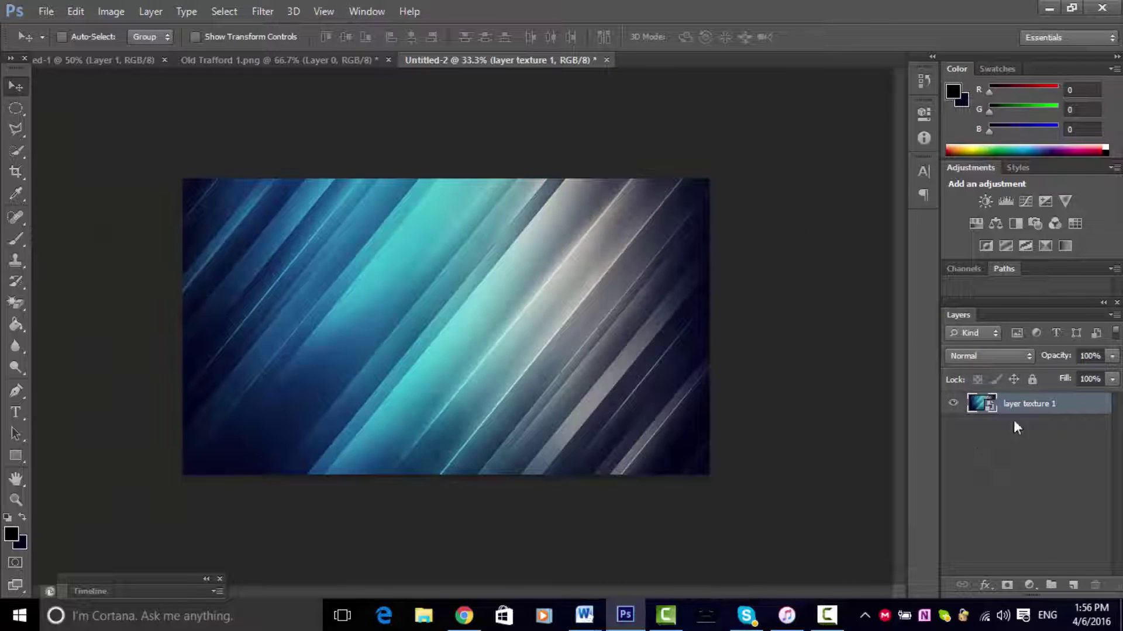
- Desaturate the texture, add an enlarged Lighter Color duplicate, and merge the two layers
key(ctrl+shift+u)
key(ctrl+j)
key(ctrl+t)
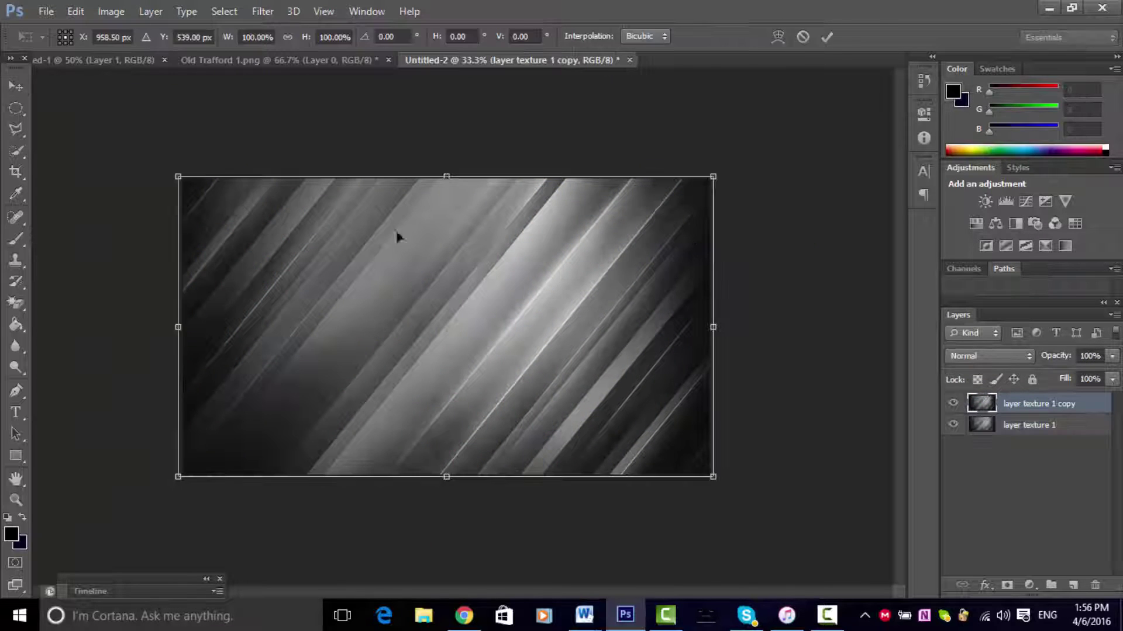
drag(178, 176, 172, 173)
key(Return)
click(988, 356)
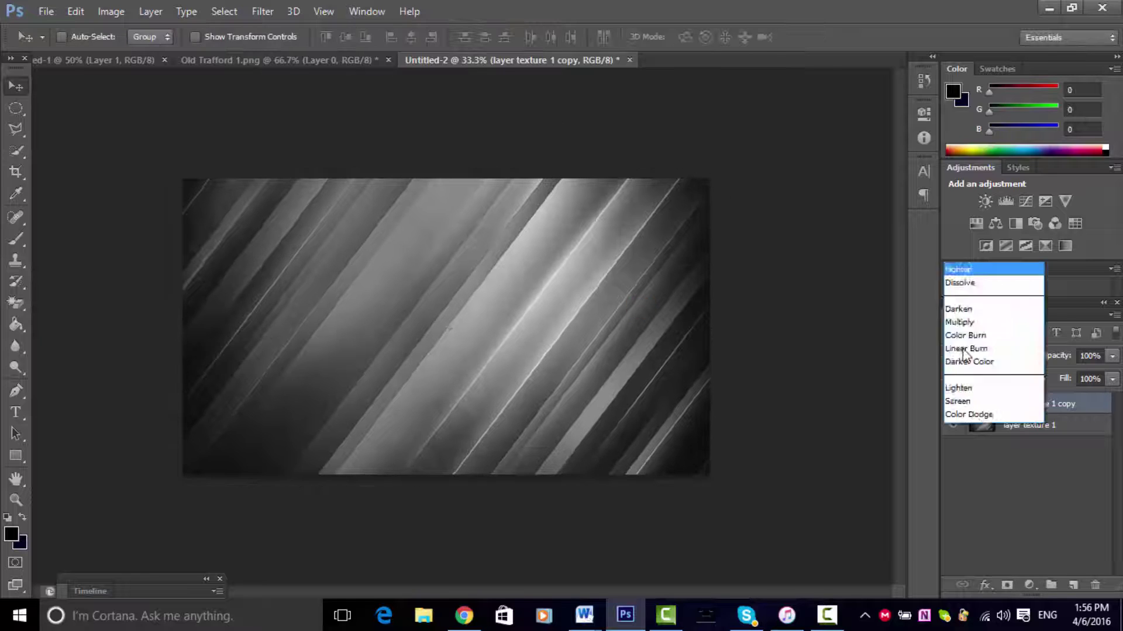
click(983, 452)
right_click(1016, 405)
click(708, 417)
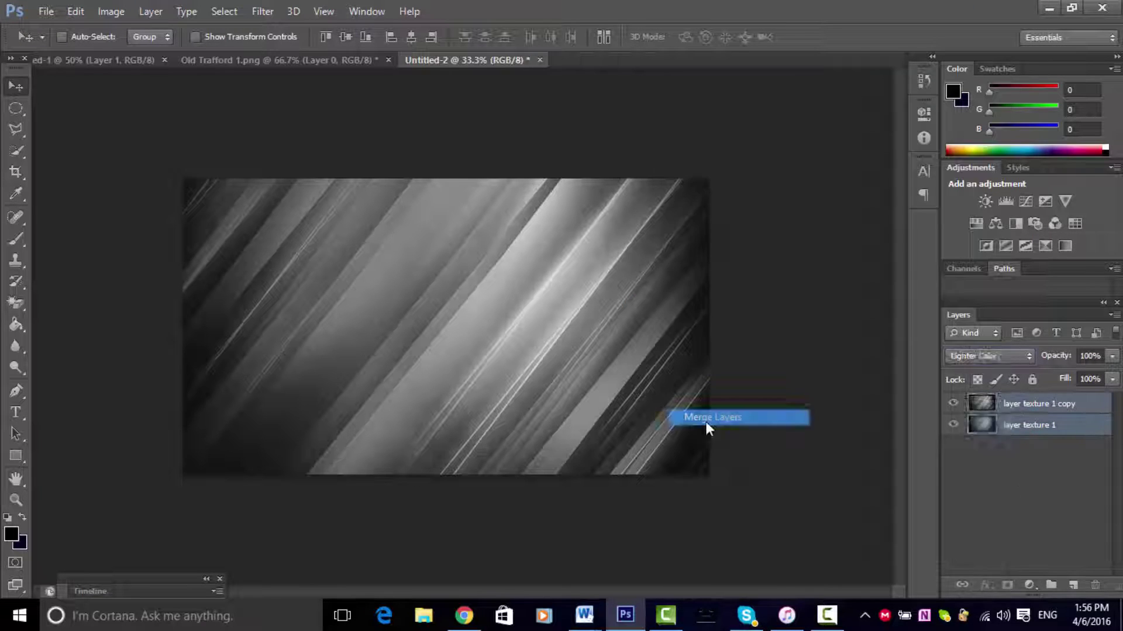
- Fill a new layer with black and give it a red Color Overlay style
key(g)
click(295, 403)
right_click(1035, 425)
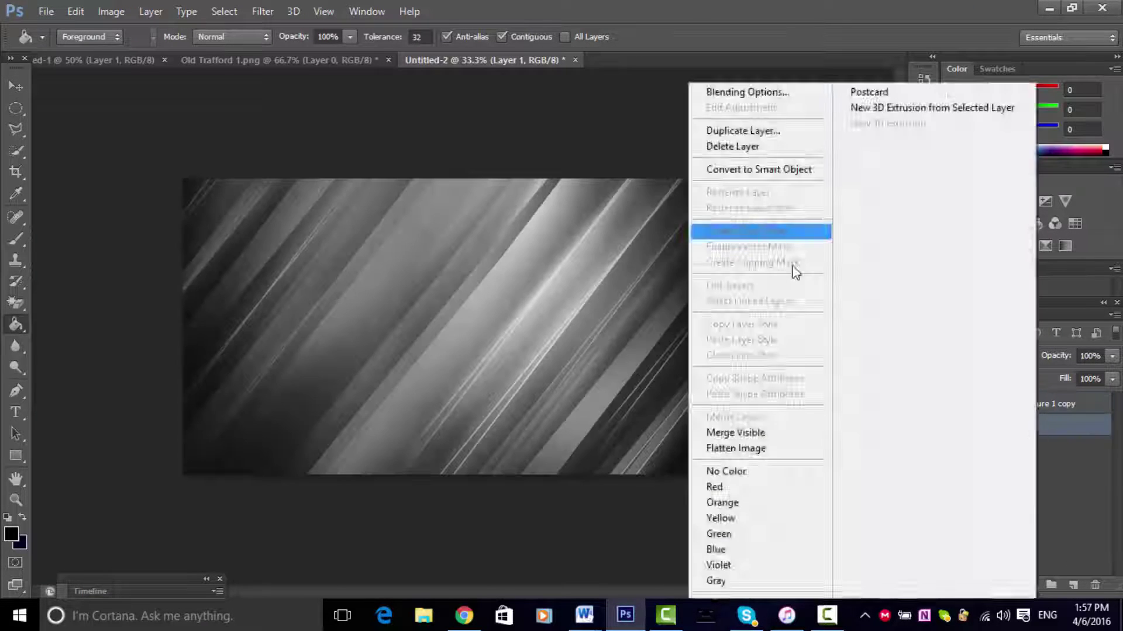
click(731, 94)
key(Return)
- Set the layer texture 1 copy to Multiply after trying Linear Dodge (Add)
click(1039, 403)
click(988, 355)
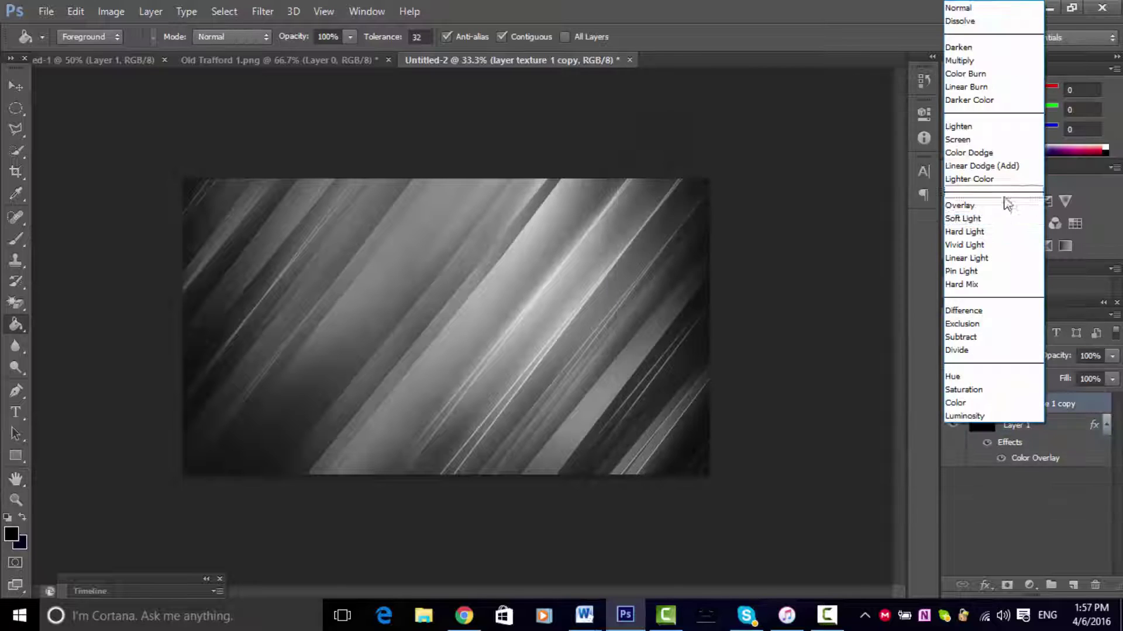
click(984, 66)
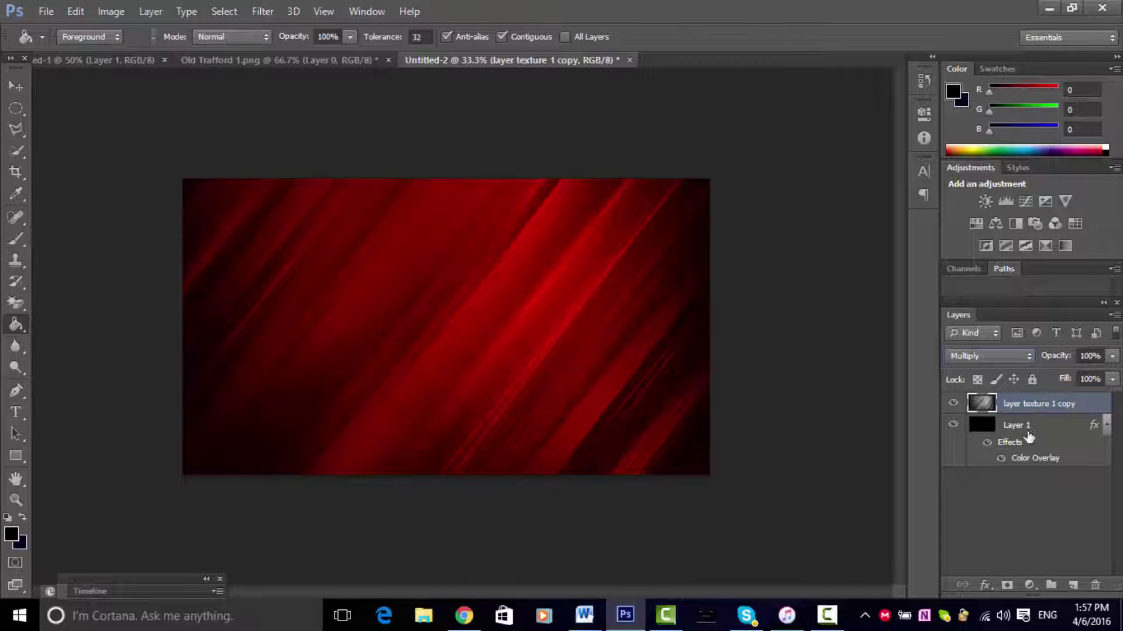
click(988, 355)
click(1006, 166)
click(988, 356)
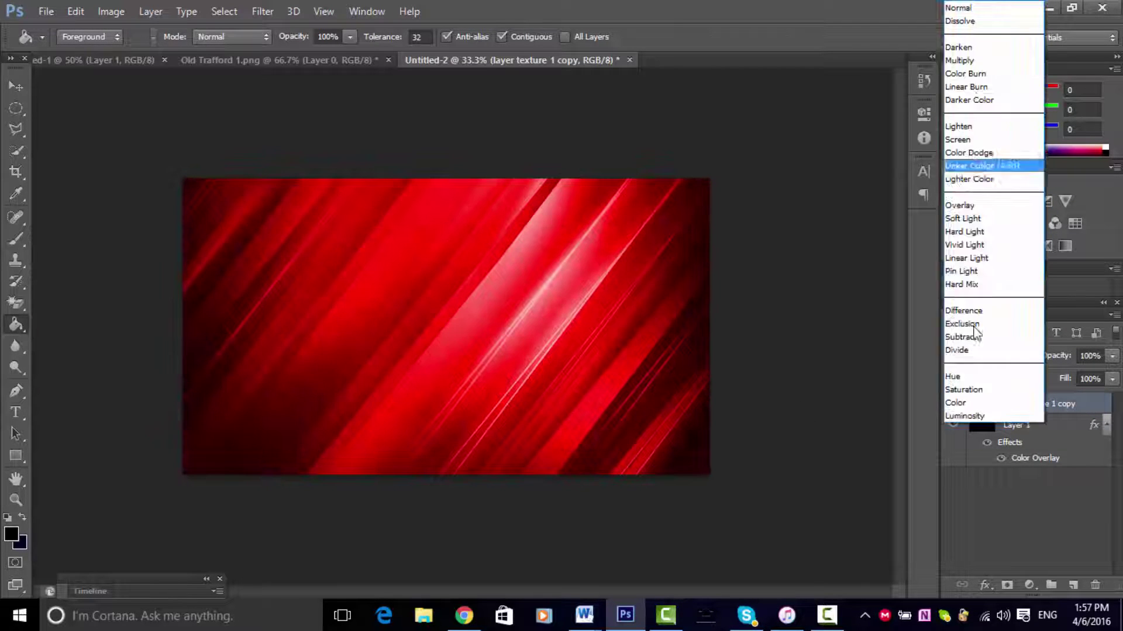
click(959, 60)
right_click(1046, 435)
- Merge the red texture into one layer and drag it into the Old Trafford image
click(725, 431)
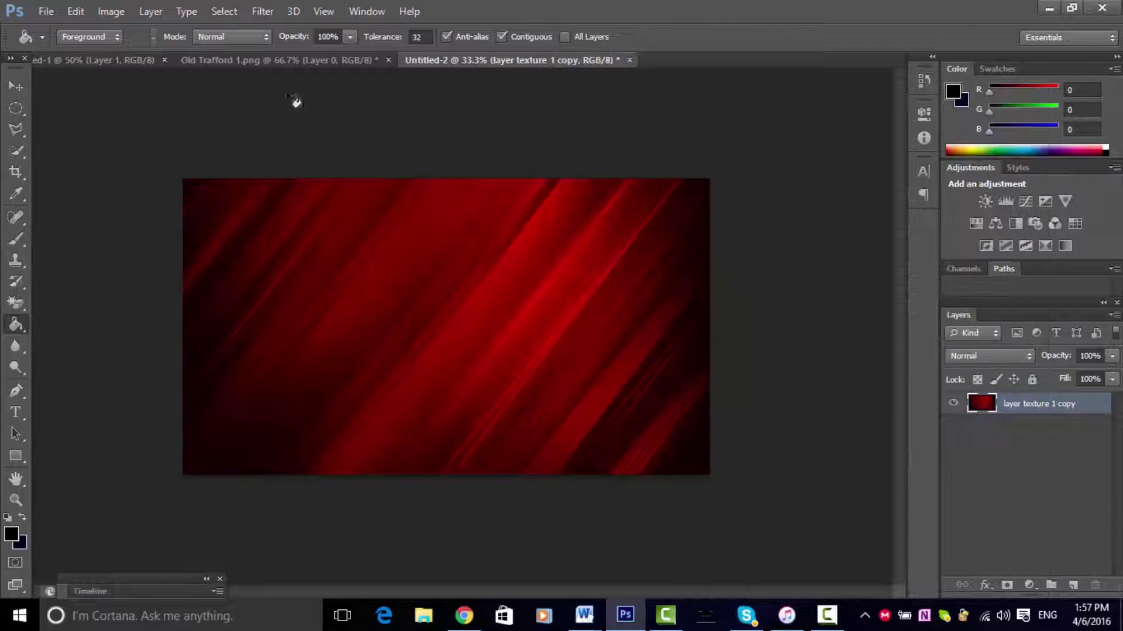
key(v)
mouse_move(368, 292)
mouse_down()
mouse_move(451, 276)
mouse_move(409, 258)
mouse_up()
key(ctrl+minus)
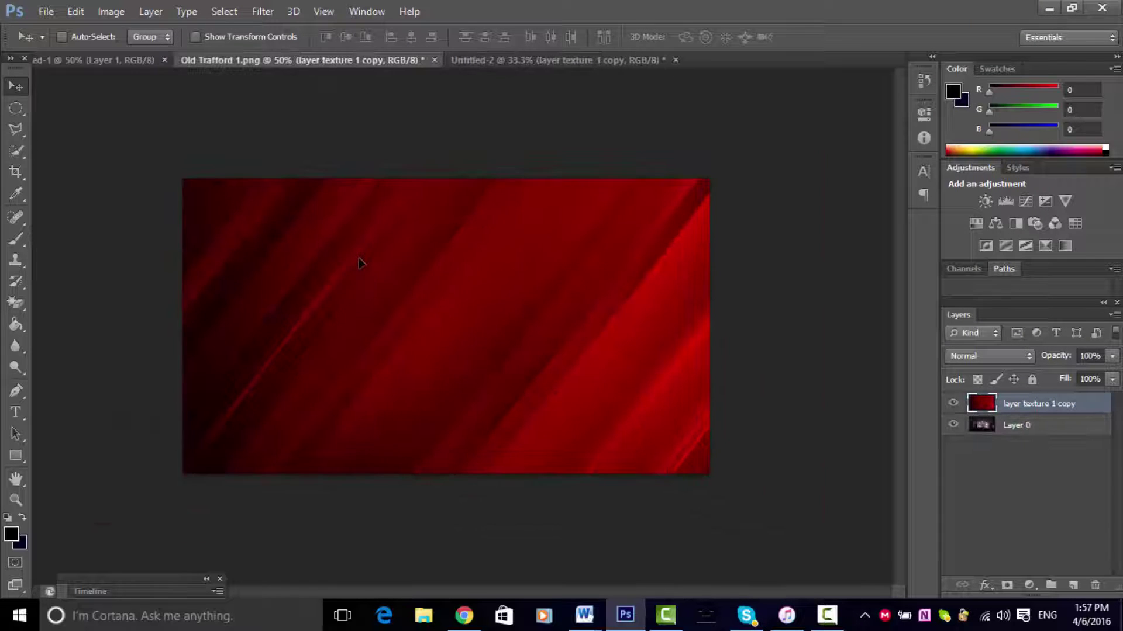
- Scale the red texture to cover the whole canvas and set it to Multiply
key(ctrl+t)
drag(133, 143, 329, 254)
drag(443, 304, 279, 206)
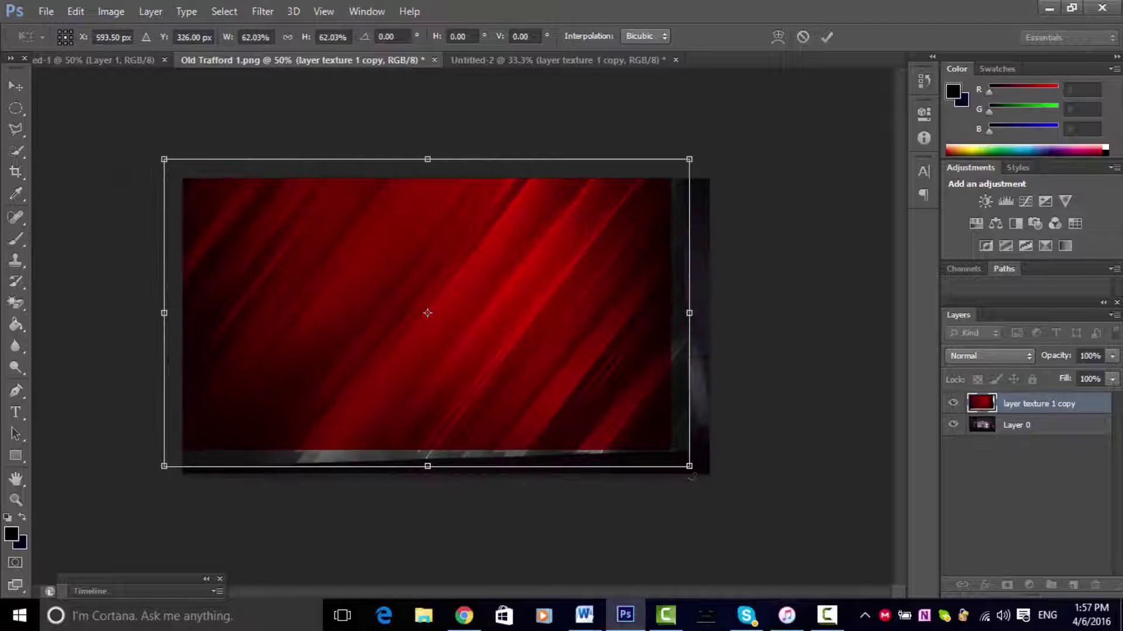
drag(694, 466, 732, 492)
key(Return)
click(988, 356)
click(971, 391)
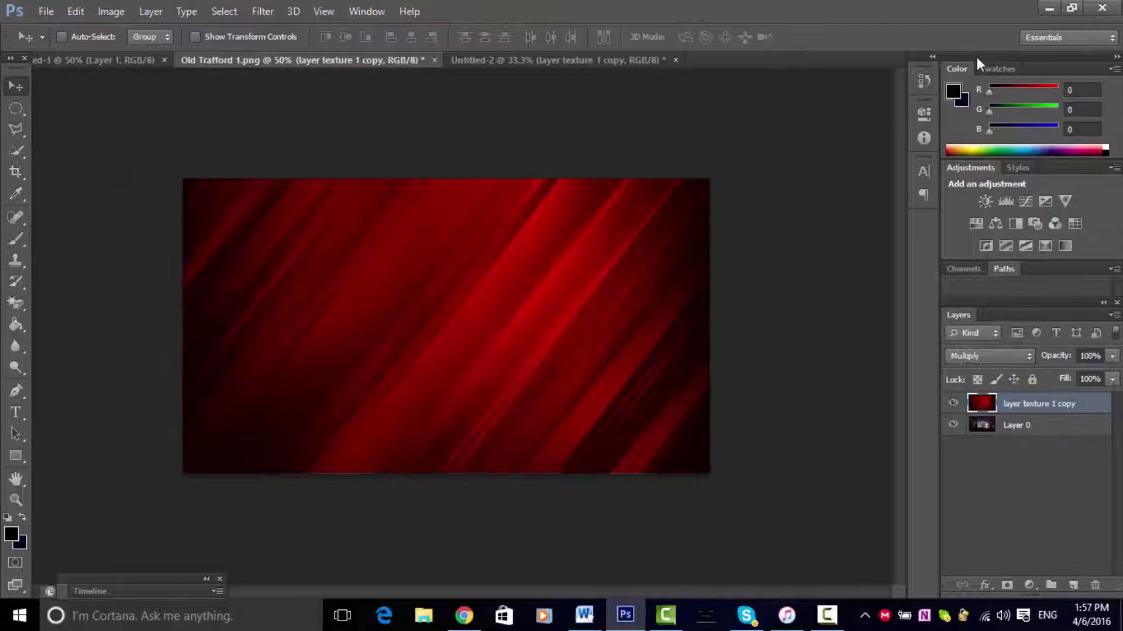
key(ctrl+plus)
- Search images for 'manchester united logo png' and save the crest as man utd logo.png
text(manchester uni)
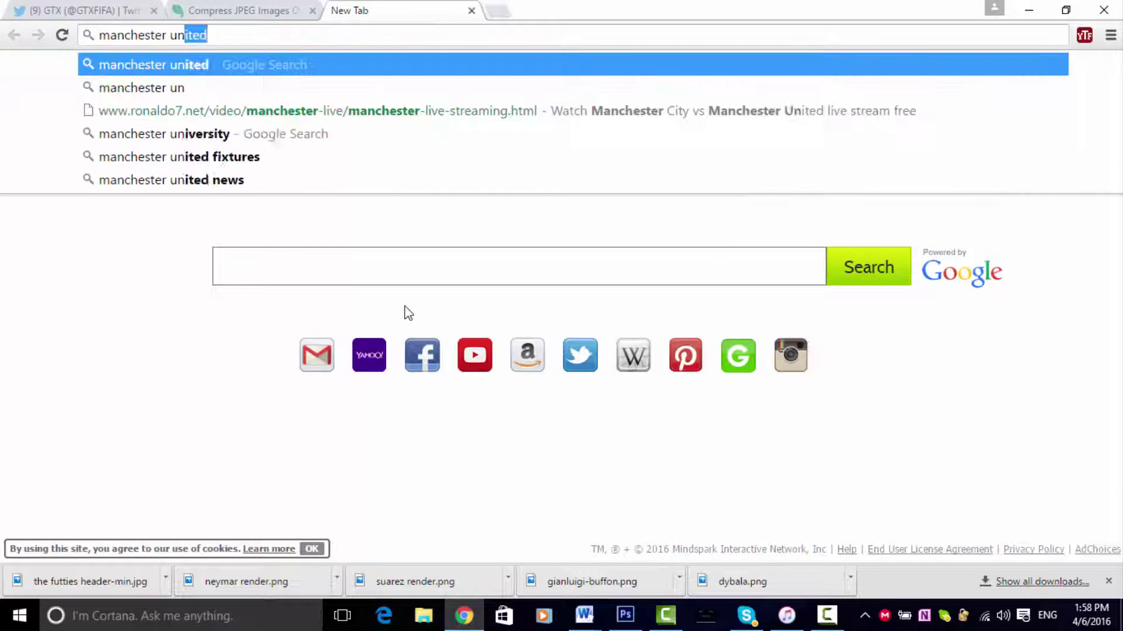
text(ted logo png)
key(Return)
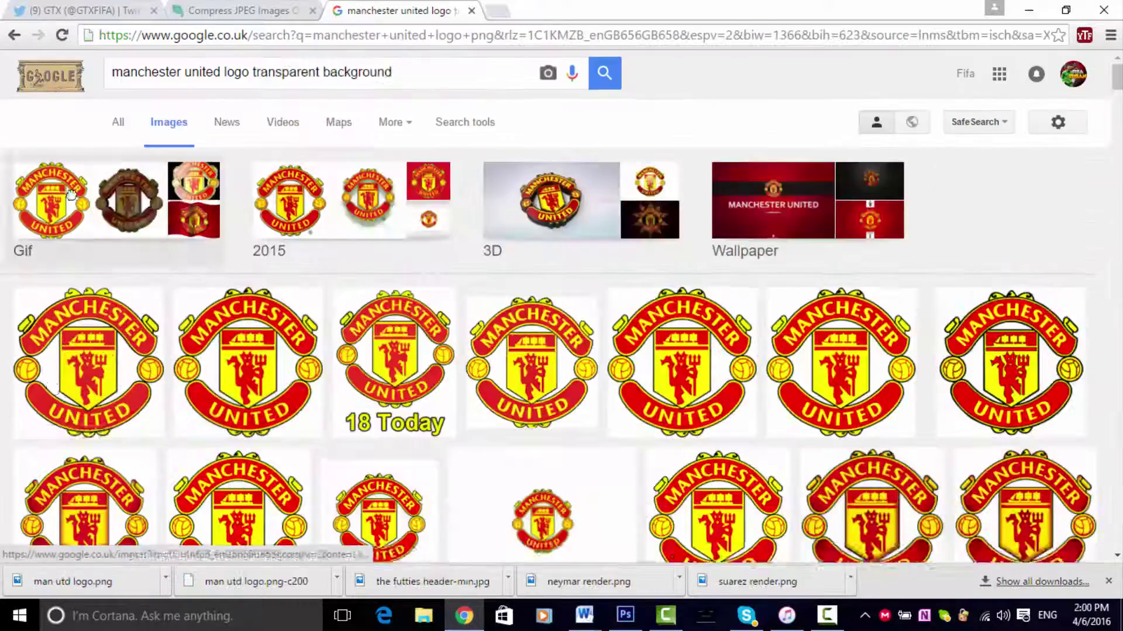
click(87, 375)
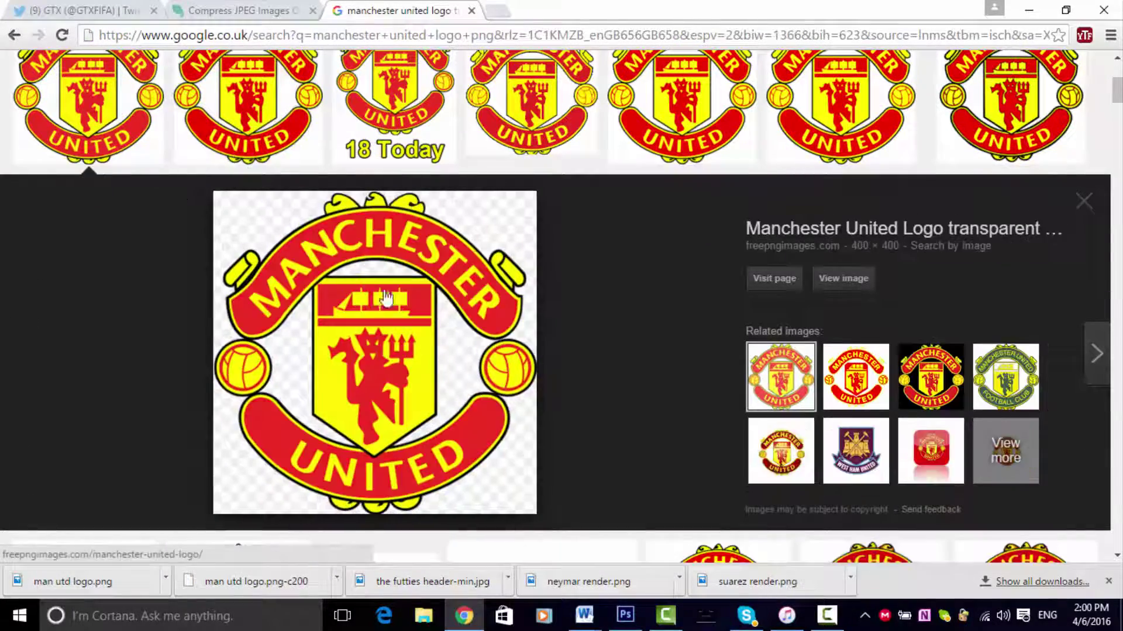
right_click(329, 318)
click(374, 398)
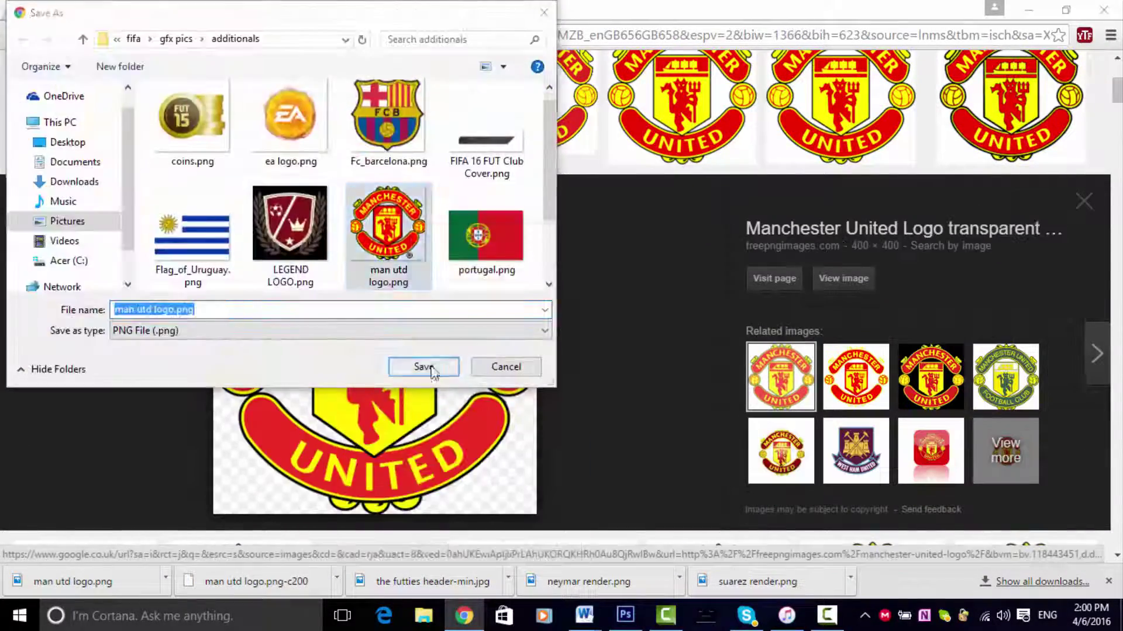
key(Return)
click(625, 615)
click(46, 11)
- Place man utd logo.png enlarged over the centre of the stadium image
click(62, 278)
click(376, 233)
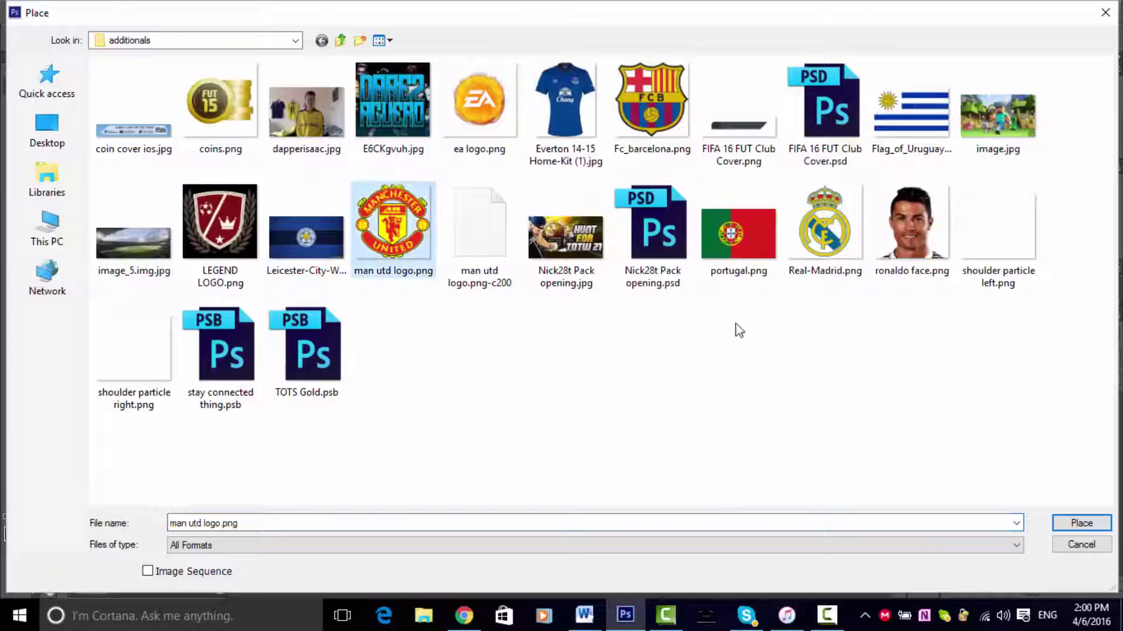
click(1072, 522)
drag(312, 191, 250, 125)
drag(555, 436, 637, 518)
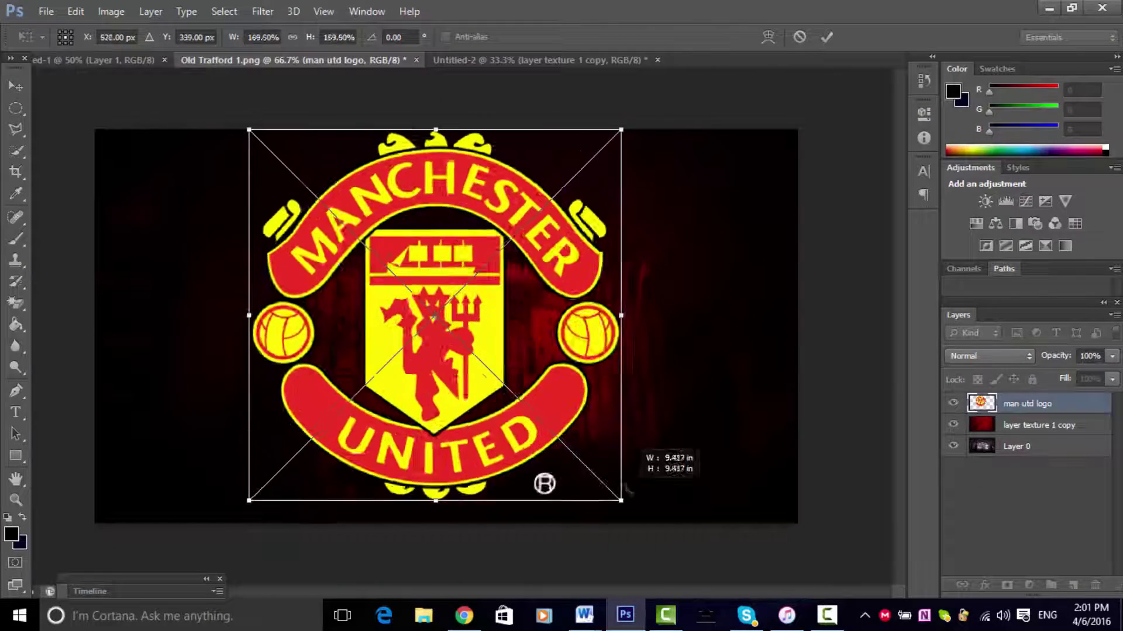
key(Return)
- Try blend modes on the crest layer, settling on Color Dodge
click(988, 355)
click(983, 201)
key(Down)
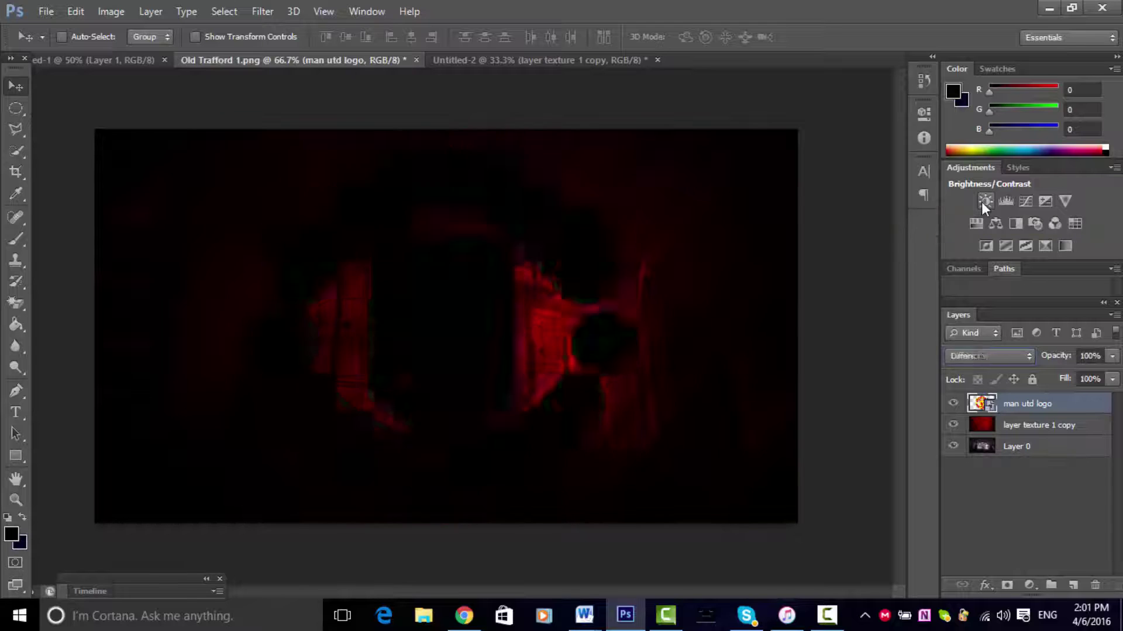
key(Up)
key(Up)
key(Up)
key(Up)
key(Up)
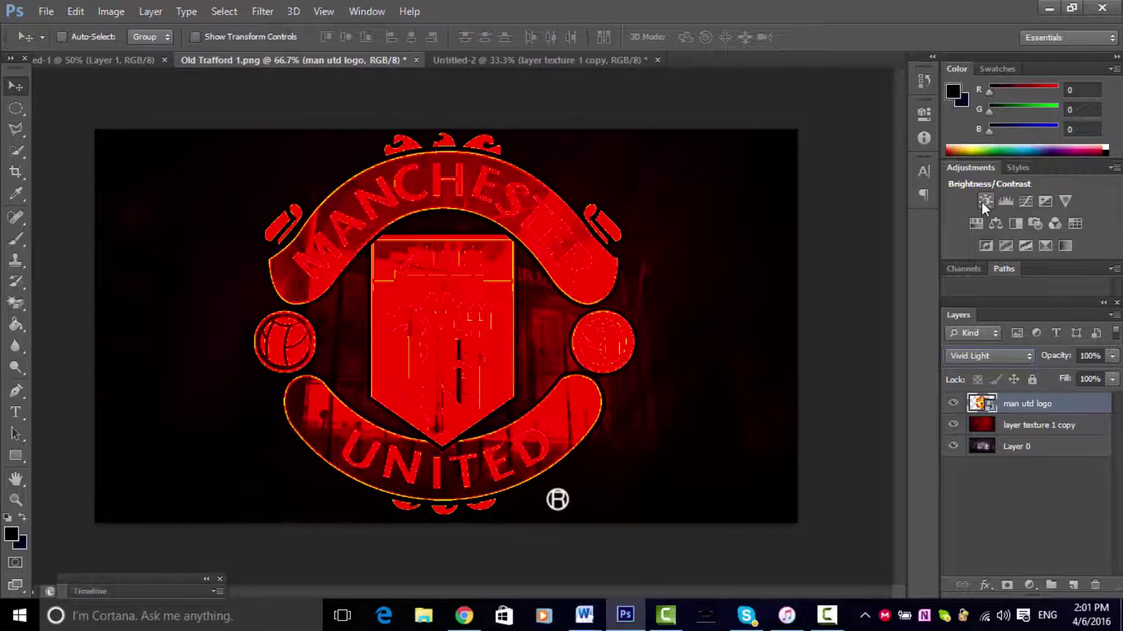
key(Up)
key(Up)
key(Up)
key(Up)
key(Up)
key(Up)
key(Up)
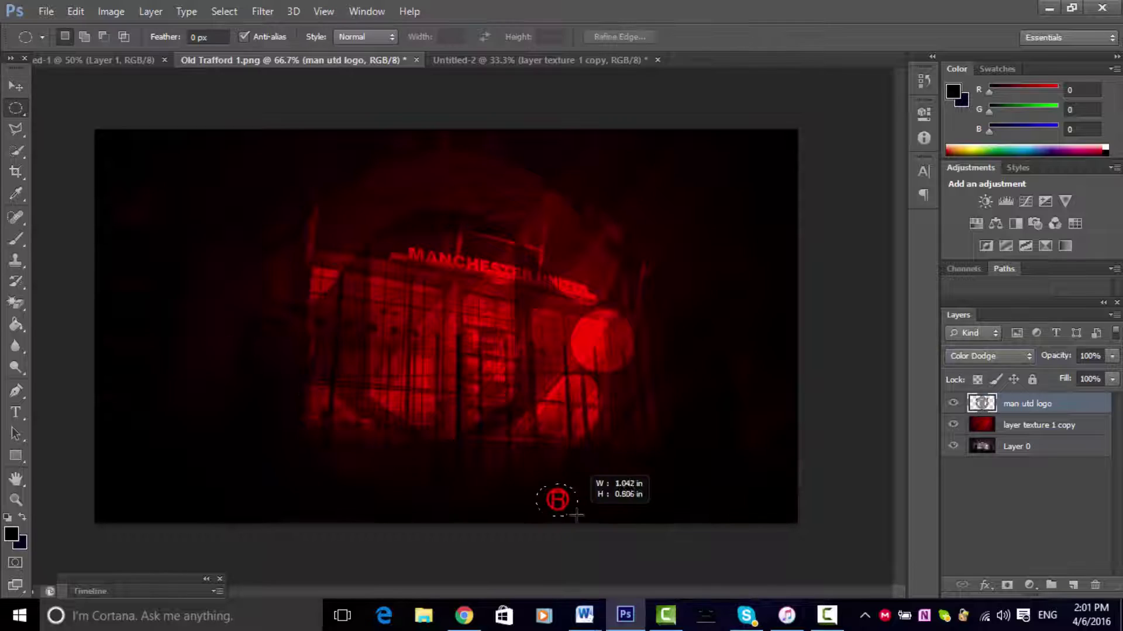
key(alt+Tab)
- Search 'martial render' and save Anthony-Martial.png into Player Celebrations
scroll(2, 146, up, 5)
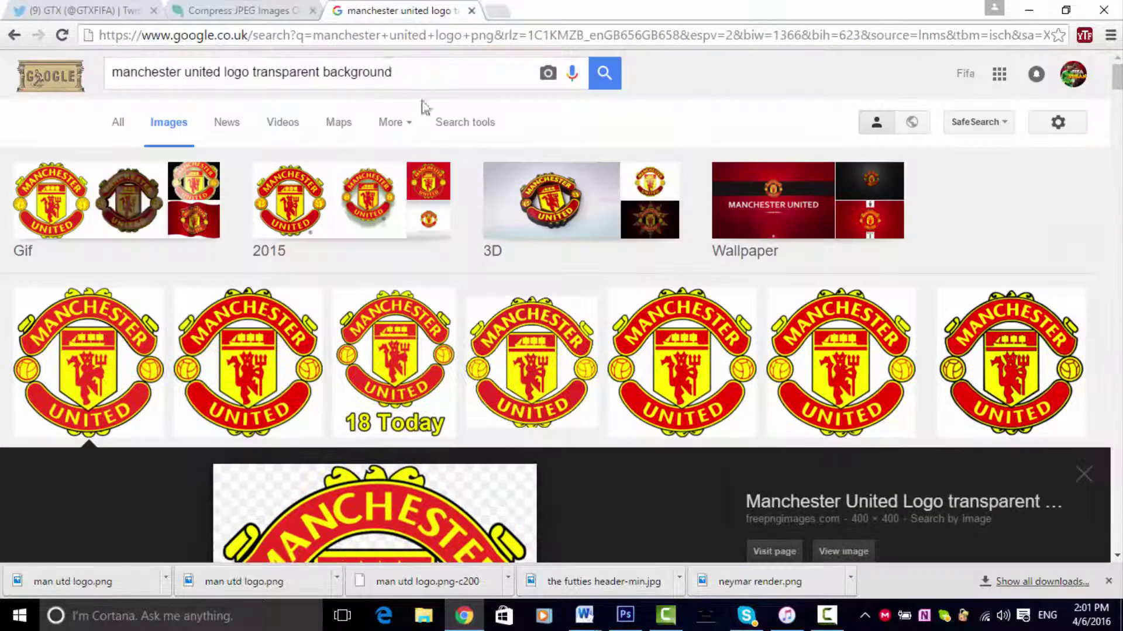
text(martial render)
key(Return)
click(40, 216)
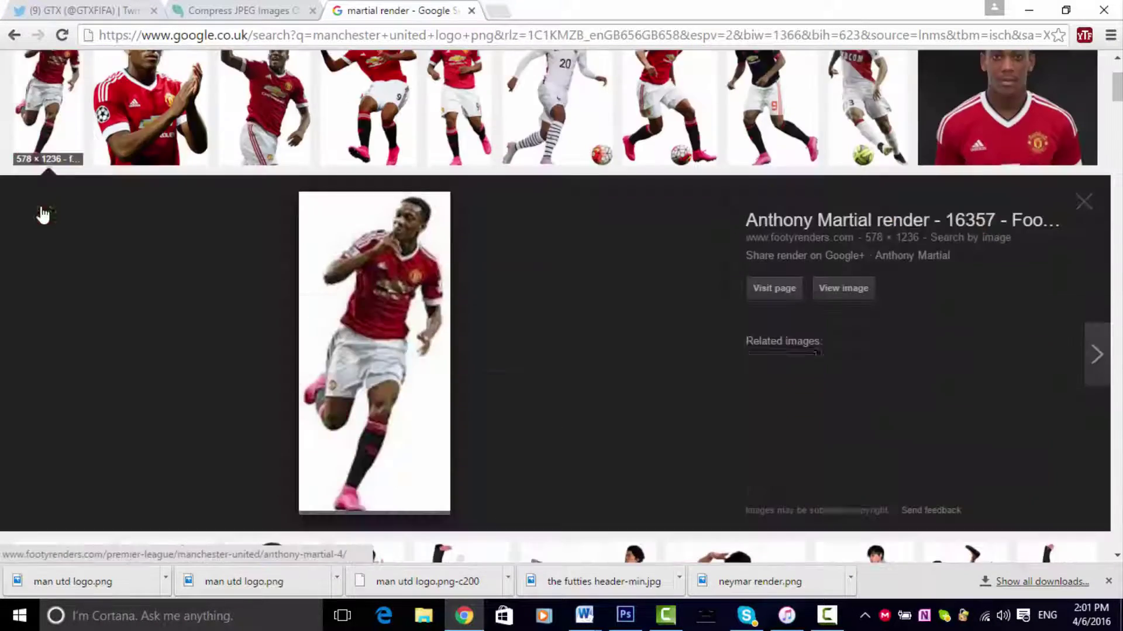
scroll(479, 280, up, 2)
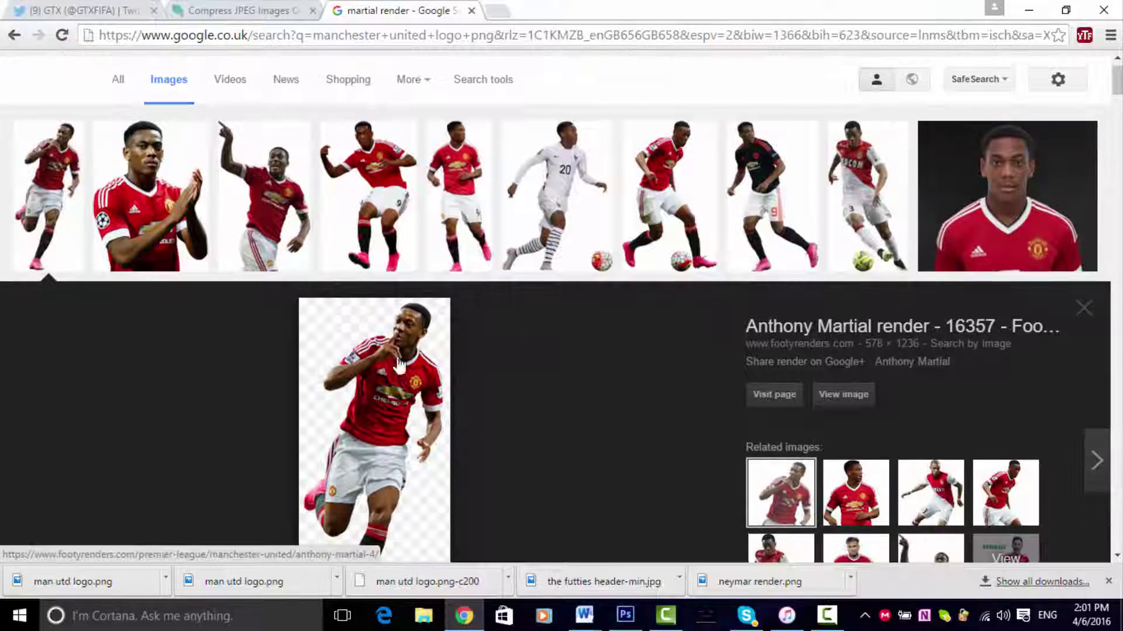
right_click(409, 328)
key(v)
double_click(296, 225)
key(Return)
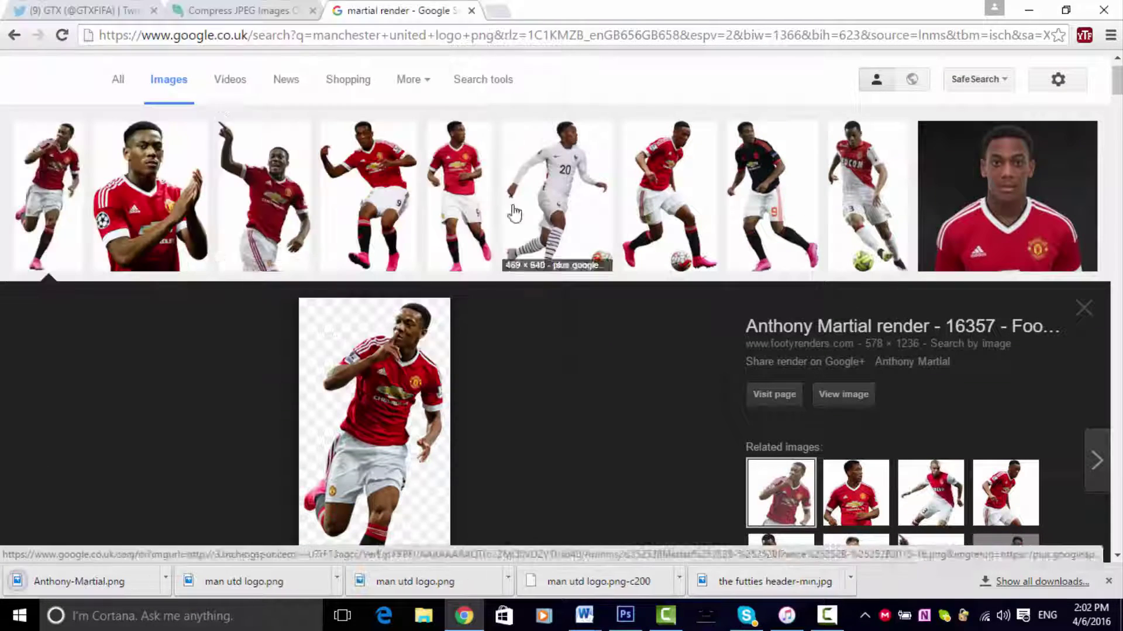
- Search for a Rooney render and preview the first result
scroll(549, 82, up, 1)
double_click(138, 74)
text(roone)
key(Return)
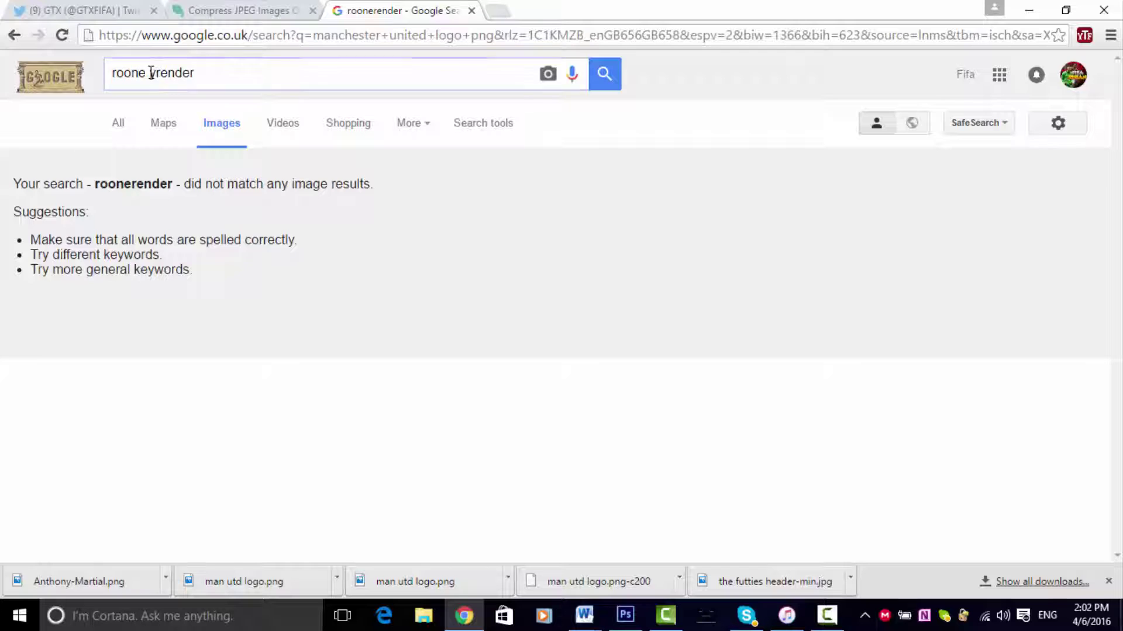
key(Return)
text(y)
key(Return)
click(61, 362)
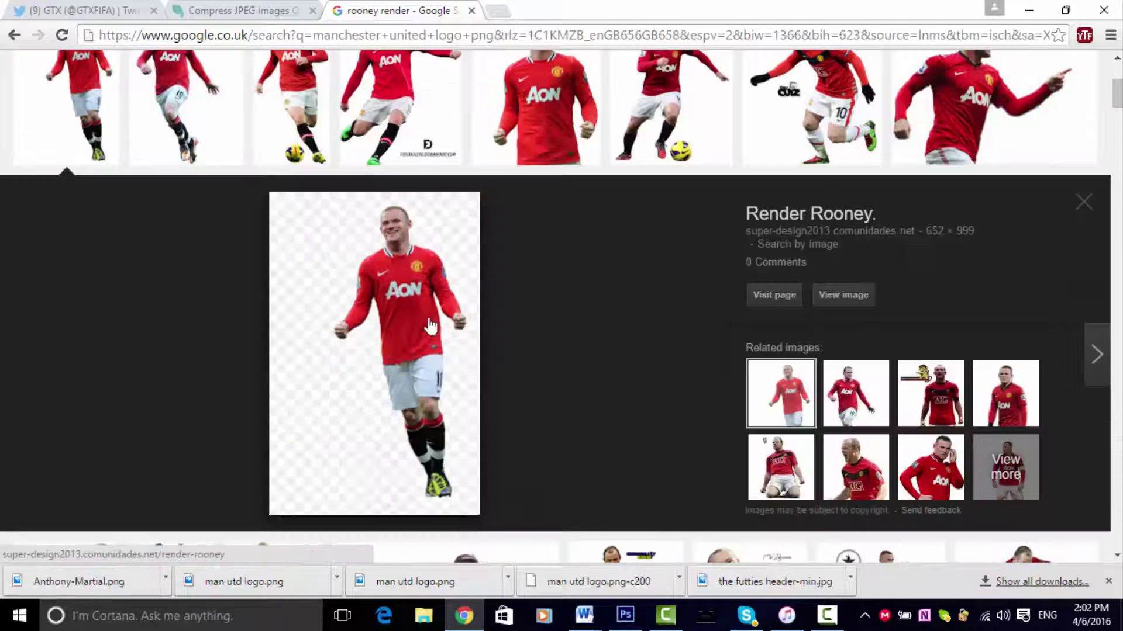
right_click(431, 326)
key(Escape)
key(Escape)
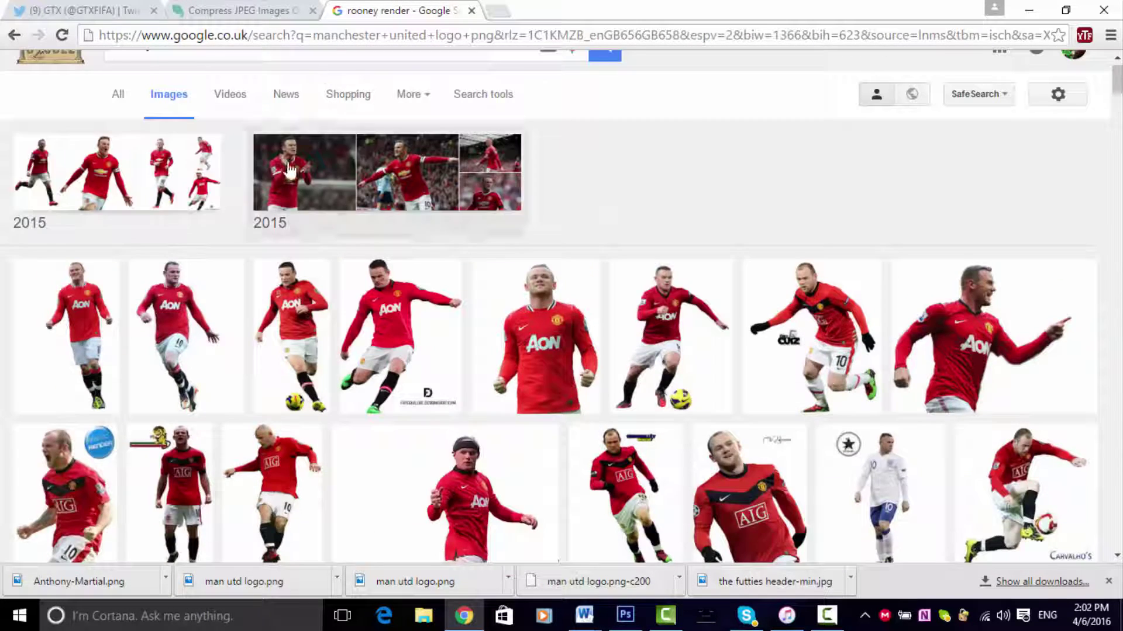
- Refine the search to 2015 renders and save a Wayne Rooney render PNG
click(289, 169)
click(155, 73)
text(render 2015)
key(Return)
click(56, 245)
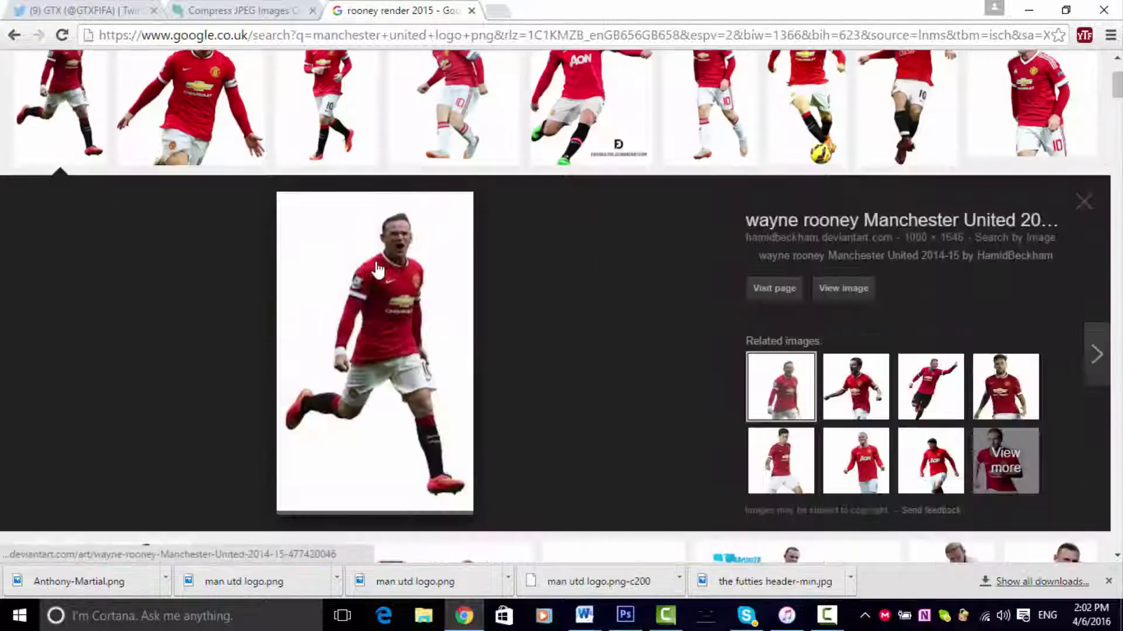
right_click(377, 270)
click(413, 390)
key(Return)
- Search 'de gea render 2015' and start saving the green-kit goalkeeper render
scroll(377, 270, up, 2)
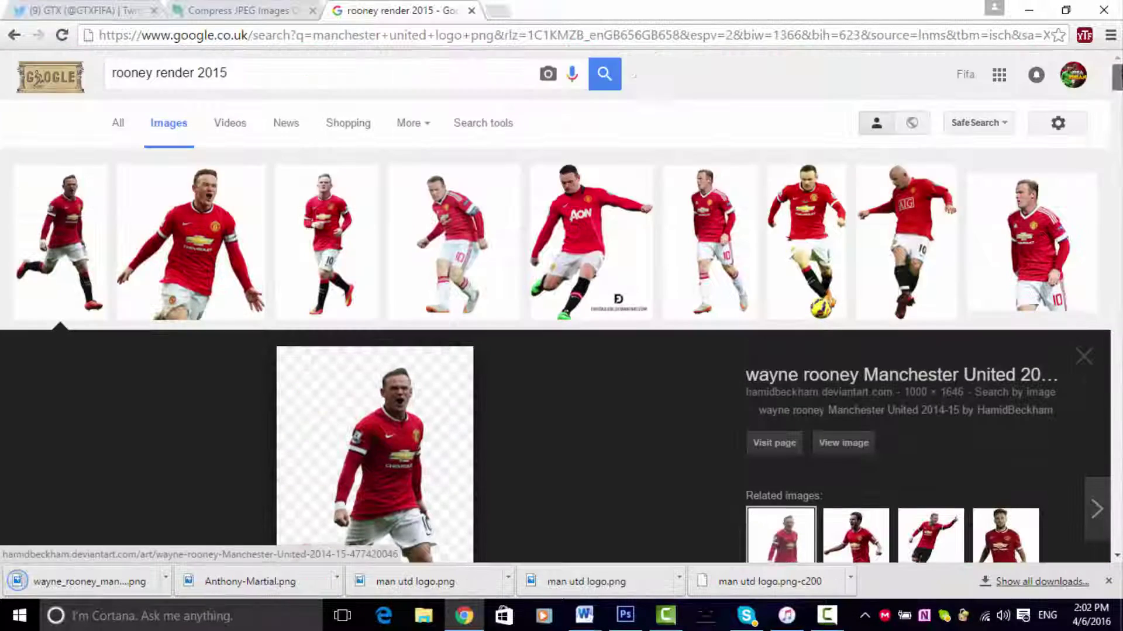
key(Return)
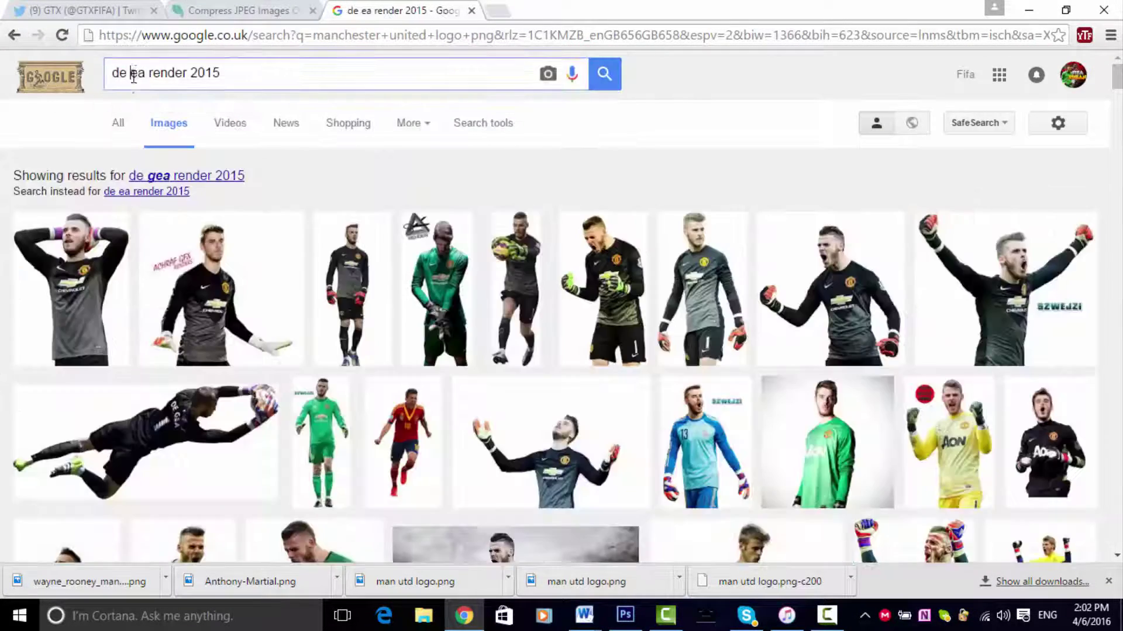
scroll(132, 92, down, 1)
click(181, 514)
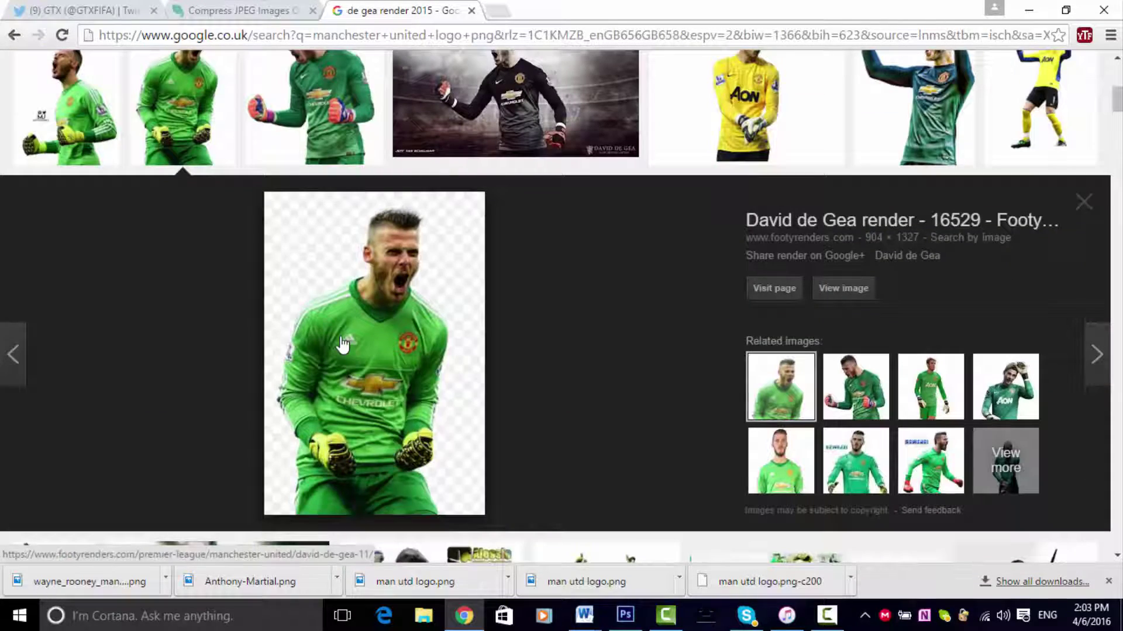
right_click(343, 345)
click(374, 480)
- Place the Davi-de-Gea render from Player Celebrations and enlarge it across the lower centre
click(423, 367)
key(alt+Tab)
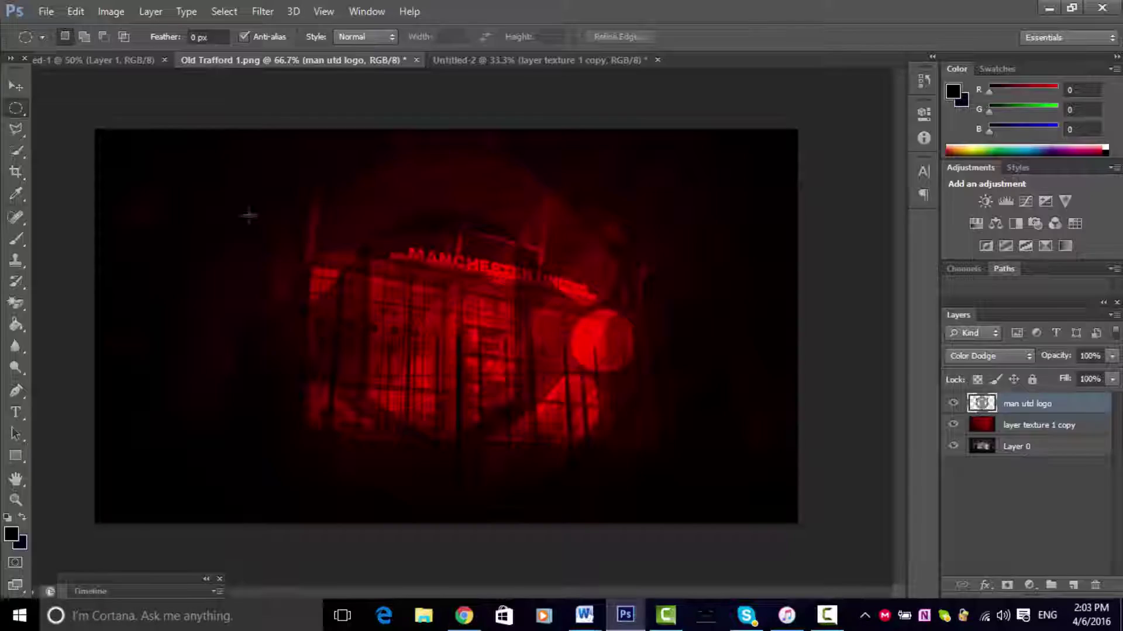
click(46, 11)
click(70, 272)
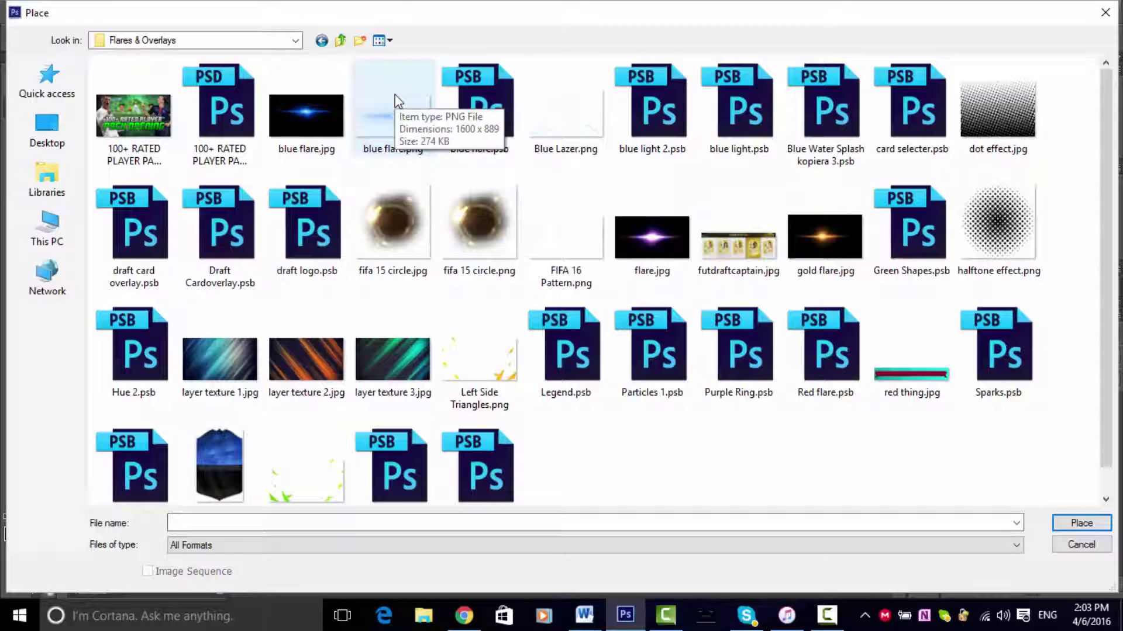
click(340, 41)
double_click(565, 108)
double_click(134, 228)
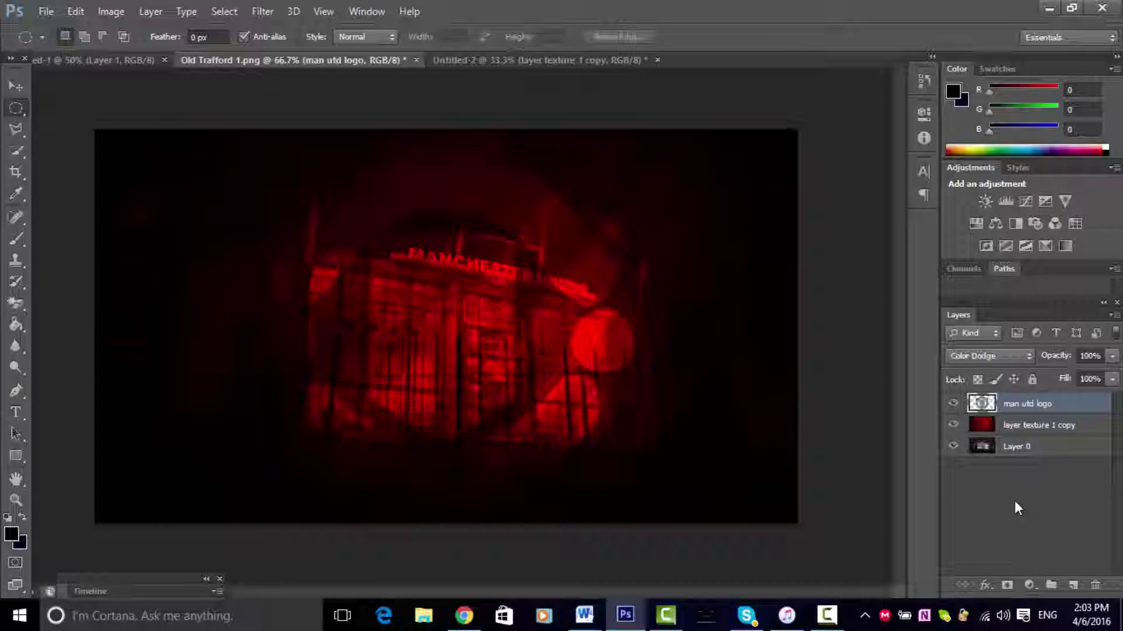
drag(464, 354, 581, 186)
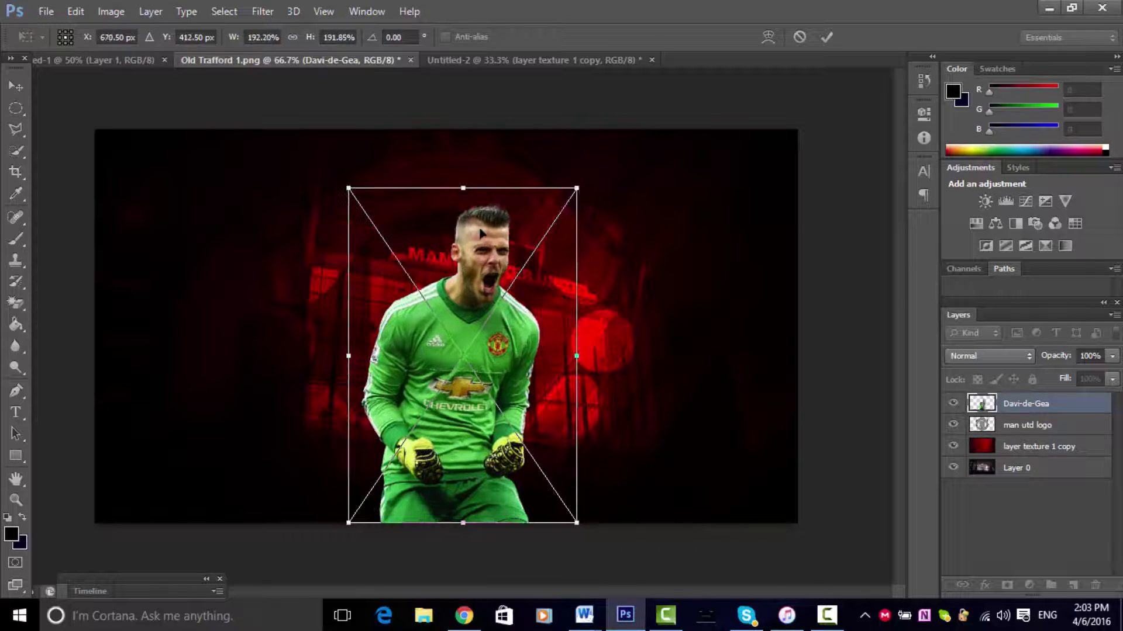
key(Return)
- Place the Anthony-Martial render lower right, enlarge it, and send it behind the goalkeeper
click(46, 11)
click(71, 273)
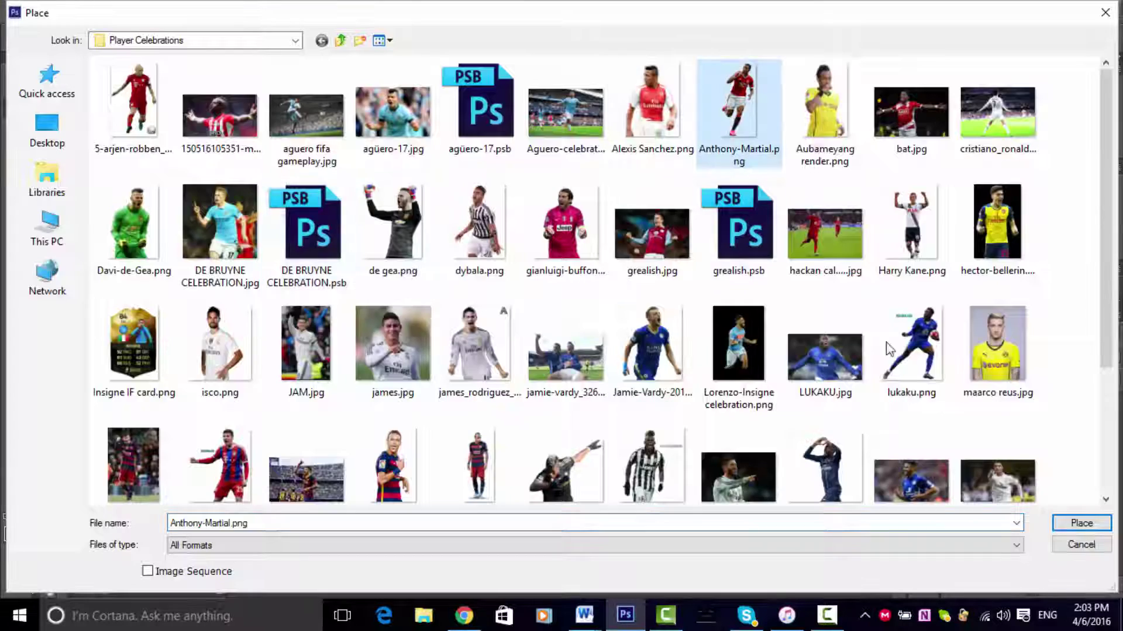
double_click(739, 102)
drag(450, 263, 500, 434)
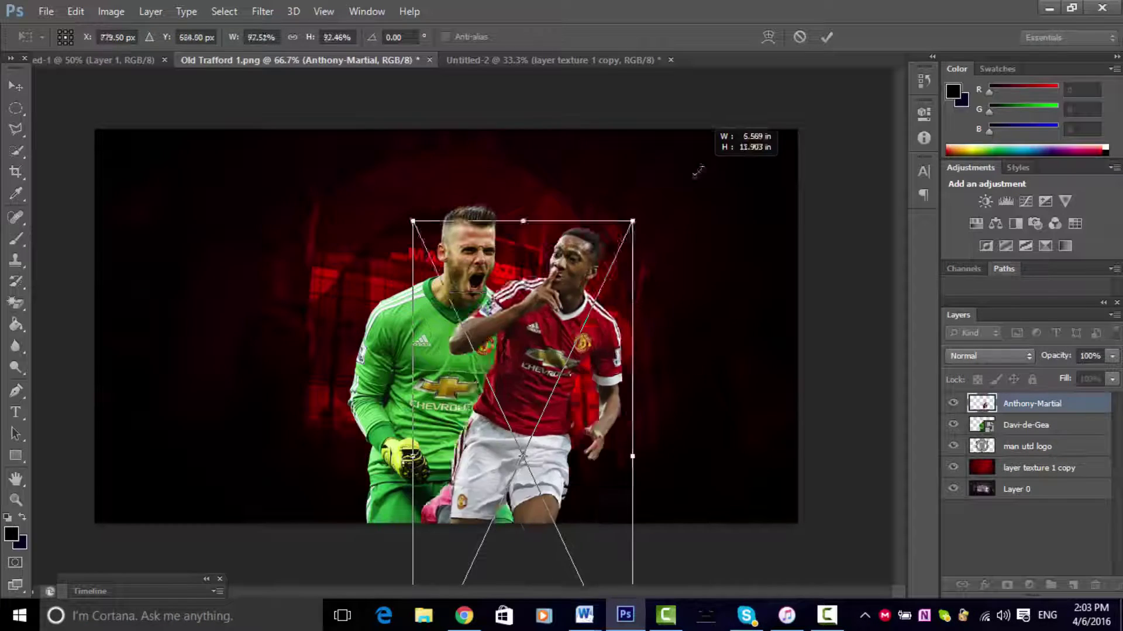
drag(596, 297, 672, 146)
key(Return)
key(ctrl+bracketleft)
- Place the wayne_rooney render, enlarge it toward the left, and nudge it into position
click(46, 11)
click(117, 273)
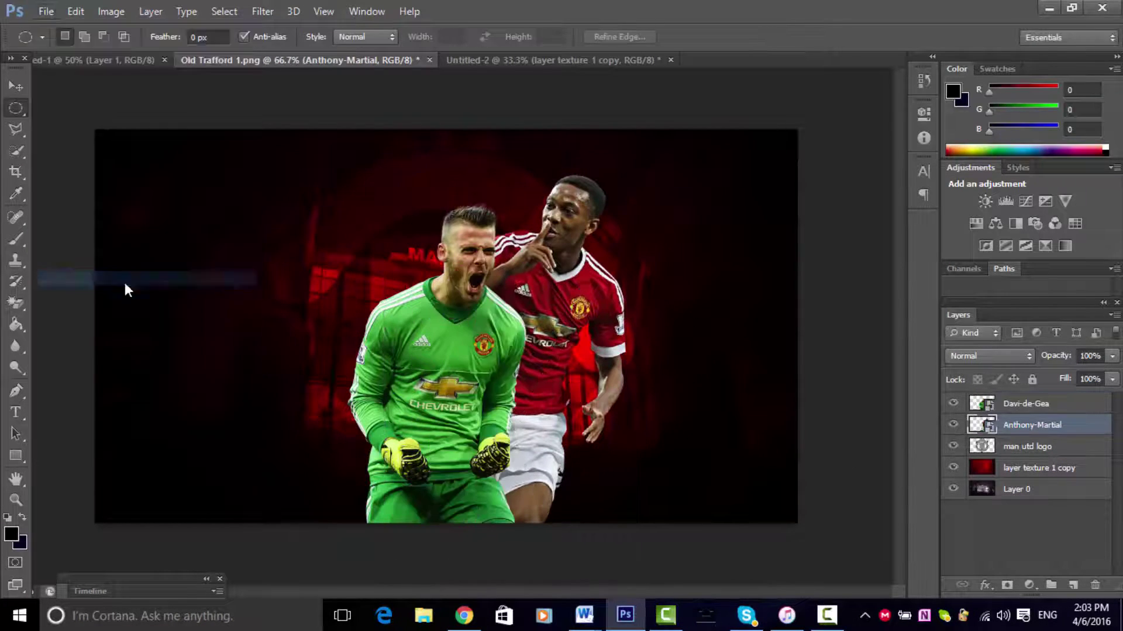
scroll(1105, 329, down, 2)
double_click(739, 424)
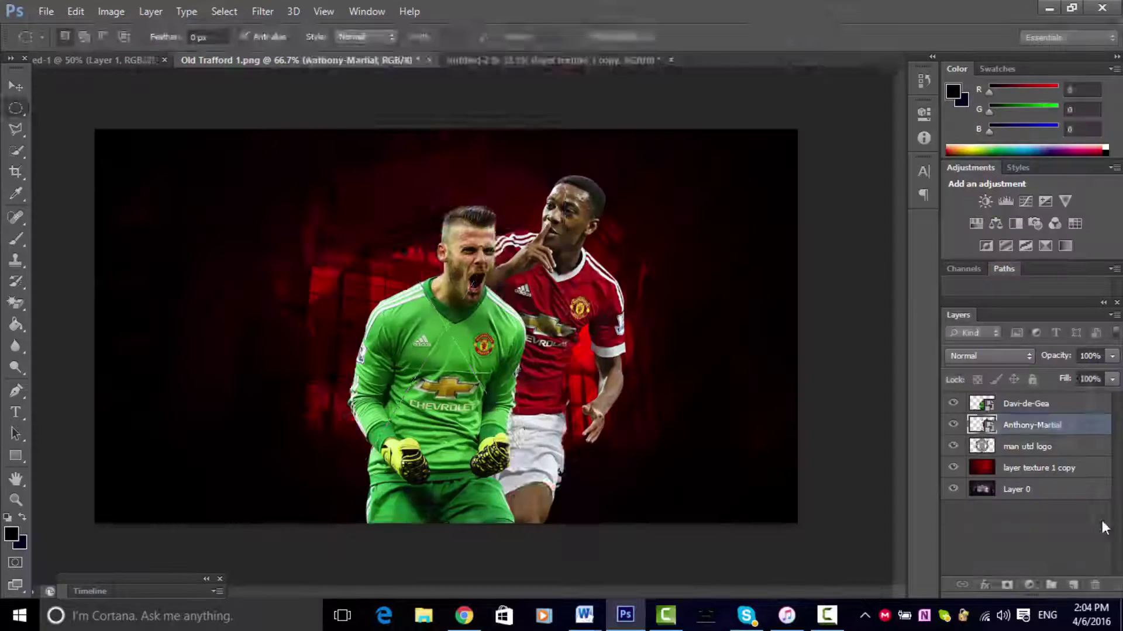
drag(377, 321, 547, 136)
key(ctrl+minus)
key(ctrl+minus)
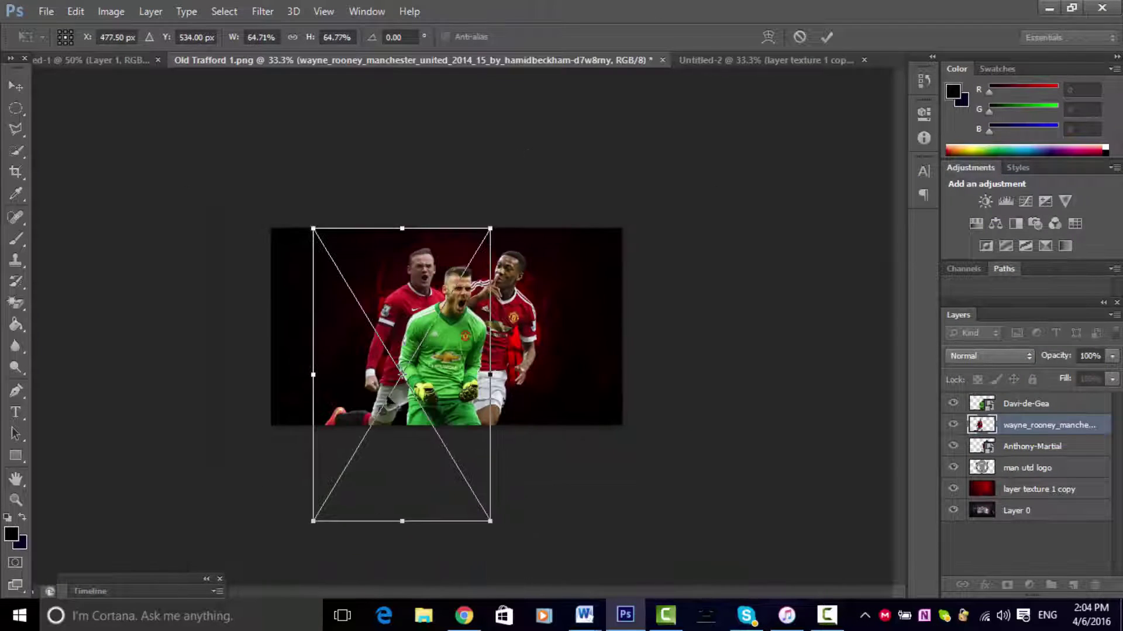
drag(299, 541, 275, 588)
key(Return)
key(ctrl+plus)
key(ctrl+plus)
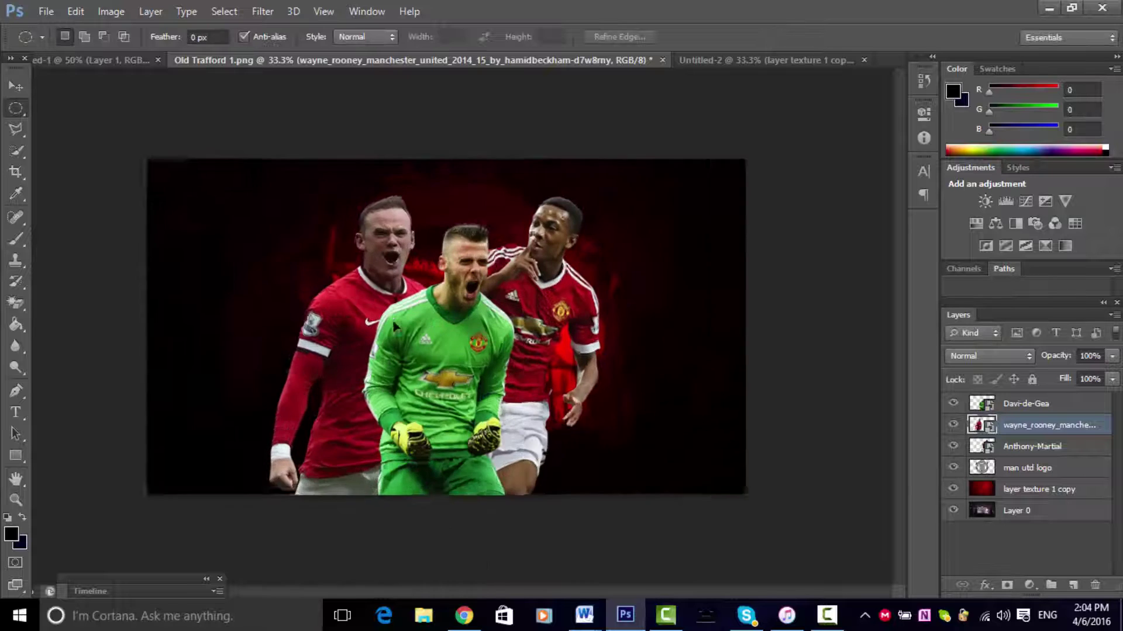
click(17, 86)
drag(620, 426, 632, 419)
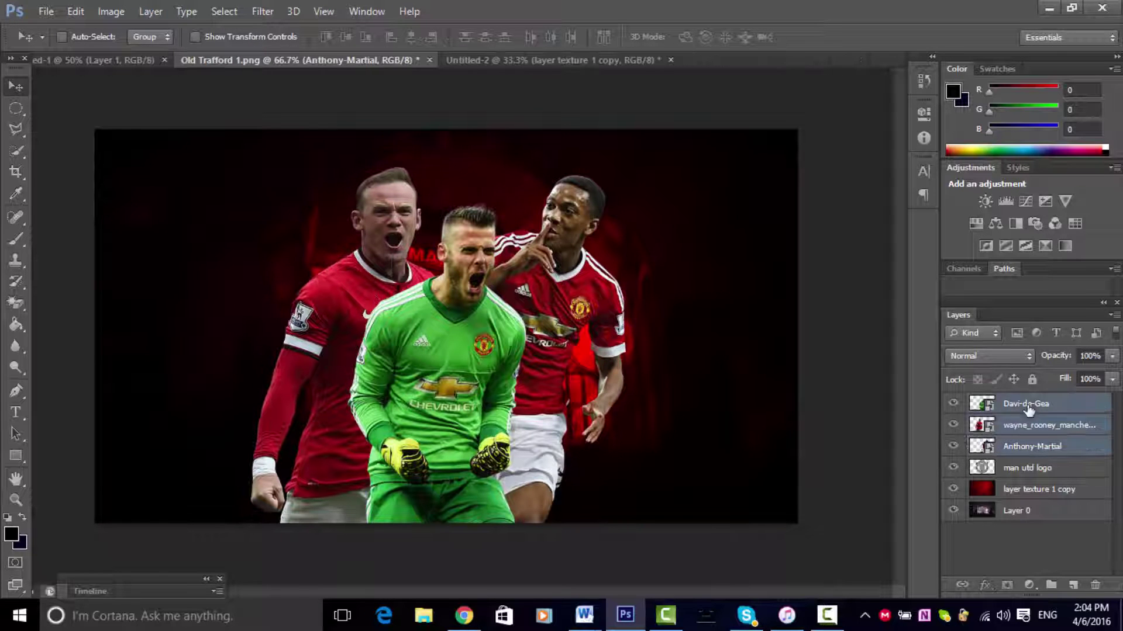
- Scale all three players up together and shift them left and down
key(ctrl+t)
drag(624, 166, 660, 129)
drag(145, 456, 147, 457)
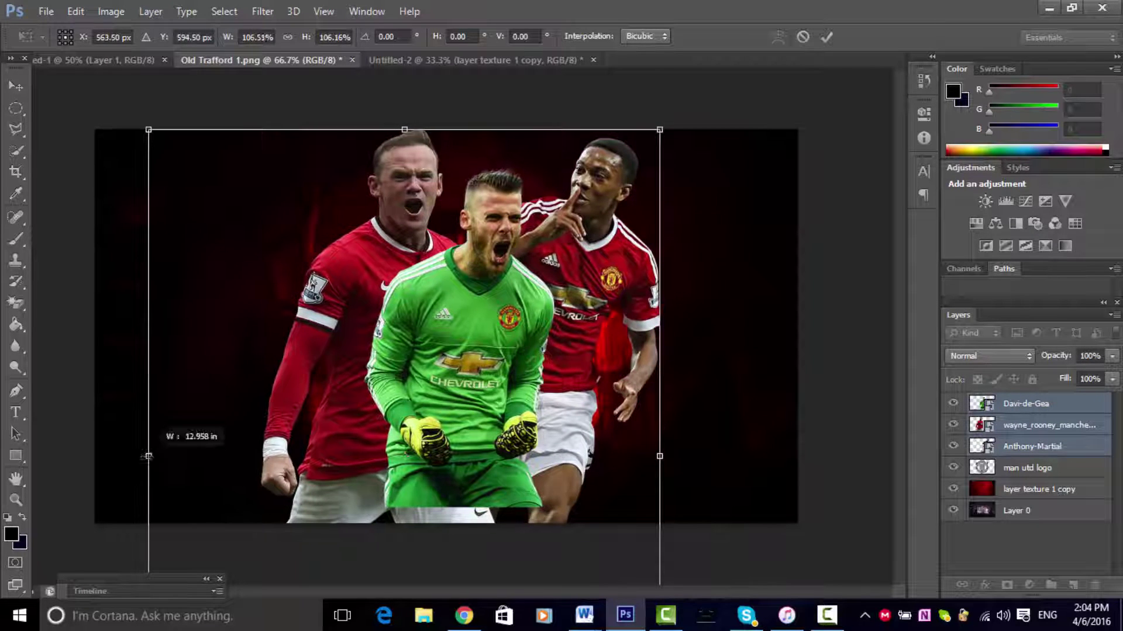
drag(409, 409, 389, 426)
key(Return)
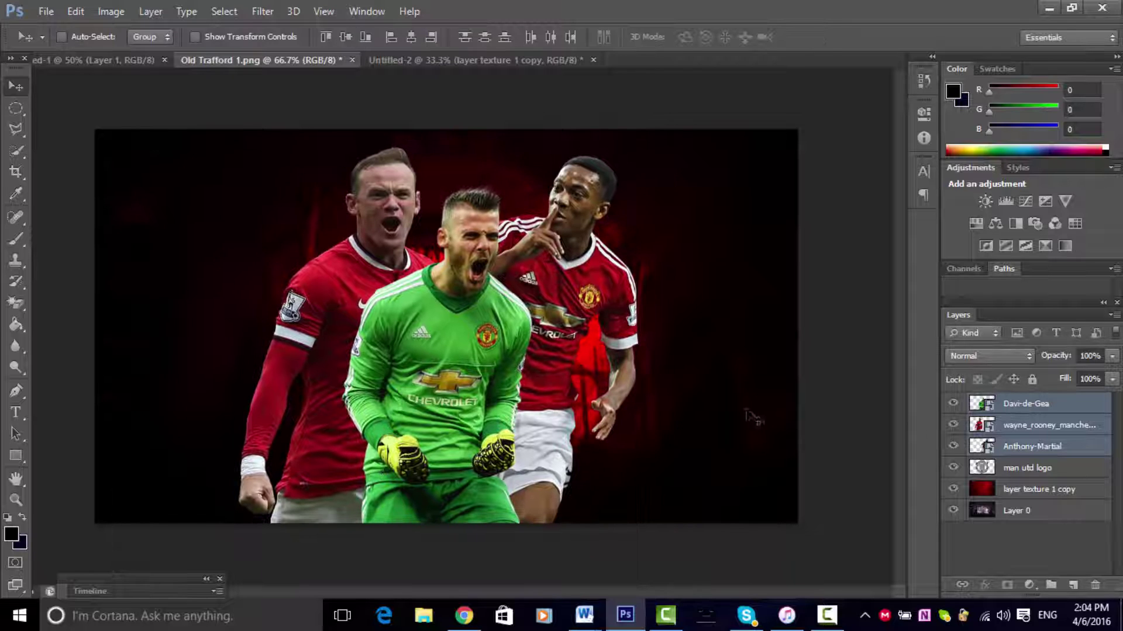
- Add a black outer glow to the Anthony-Martial layer through Blending Options
right_click(1016, 422)
click(727, 82)
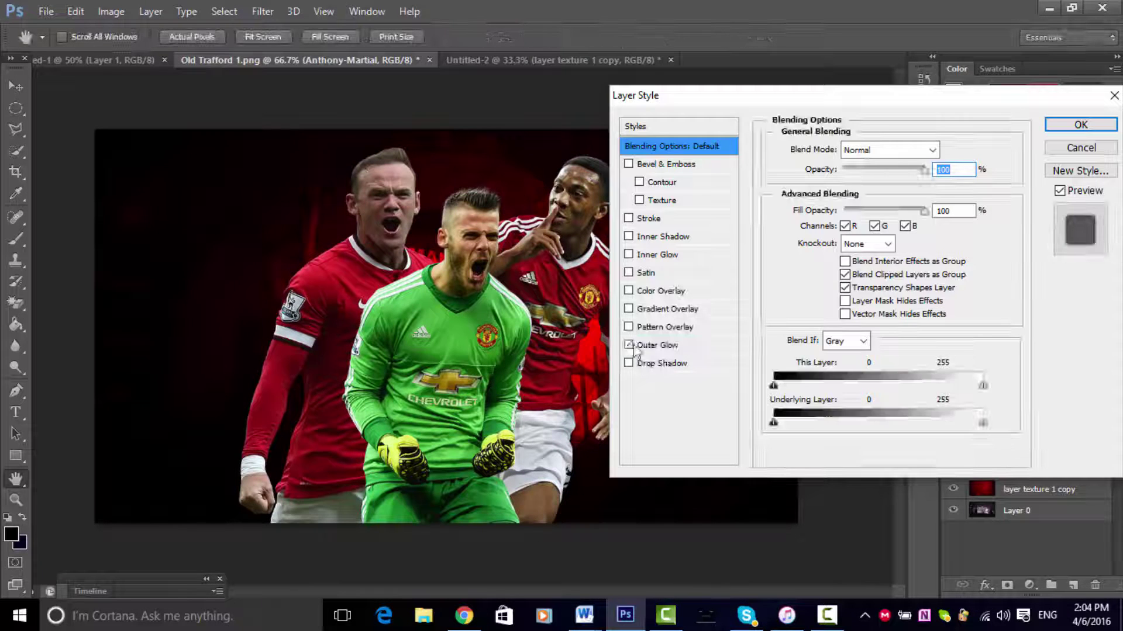
click(655, 345)
click(1080, 125)
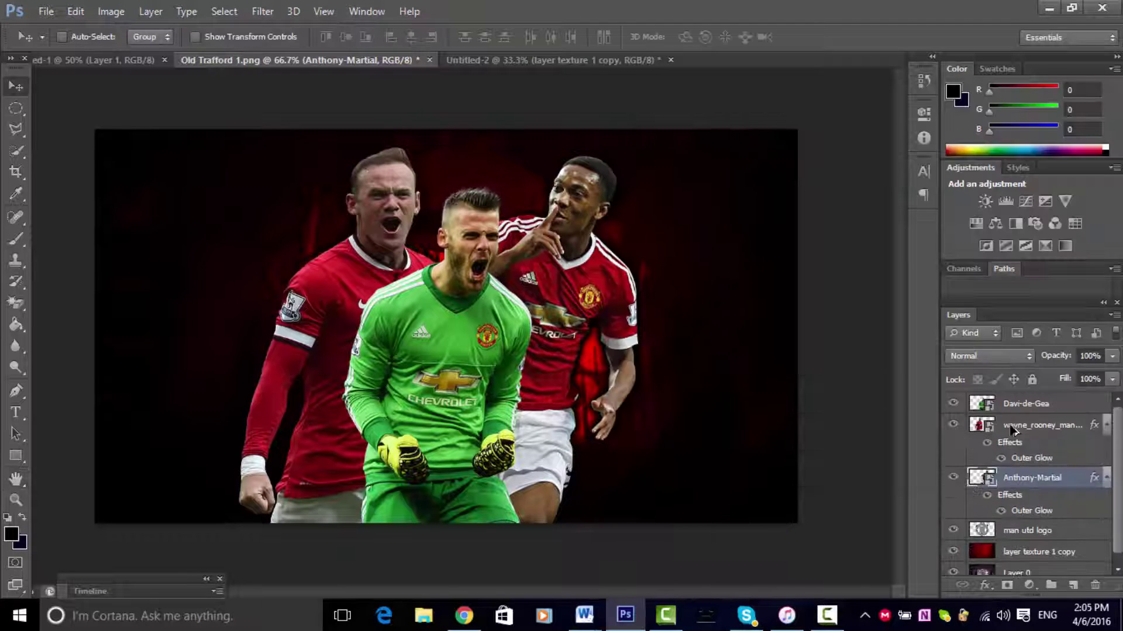
- Give the goalkeeper a Softer black outer glow with 3% spread and 20 px size
right_click(1021, 405)
click(673, 82)
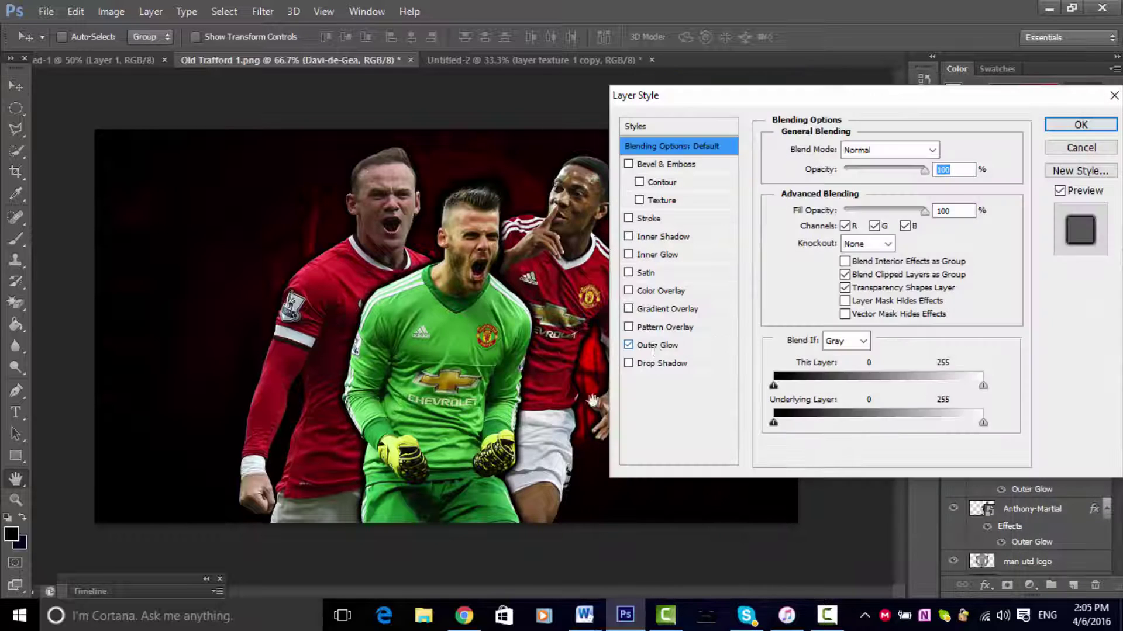
click(655, 345)
click(854, 252)
click(1081, 125)
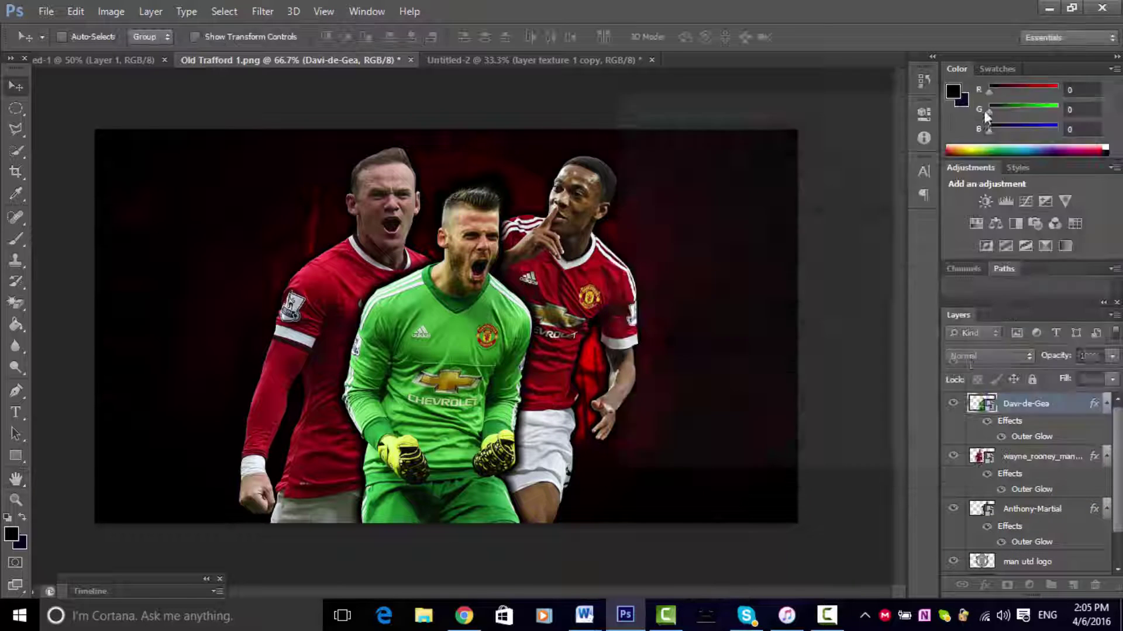
click(446, 185)
key(Return)
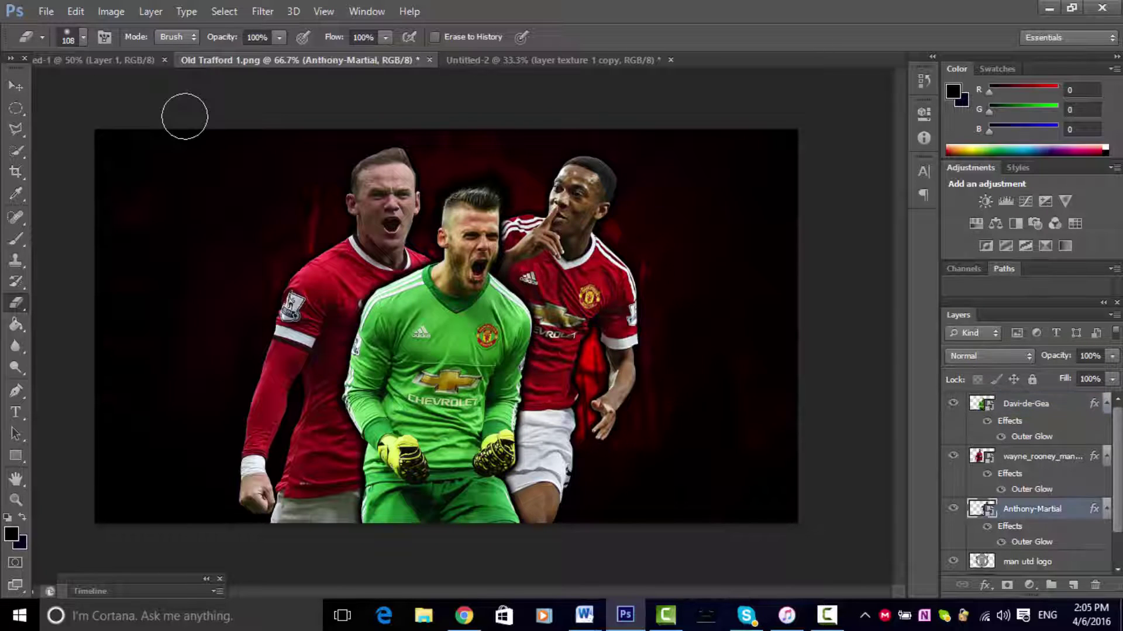
double_click(1031, 437)
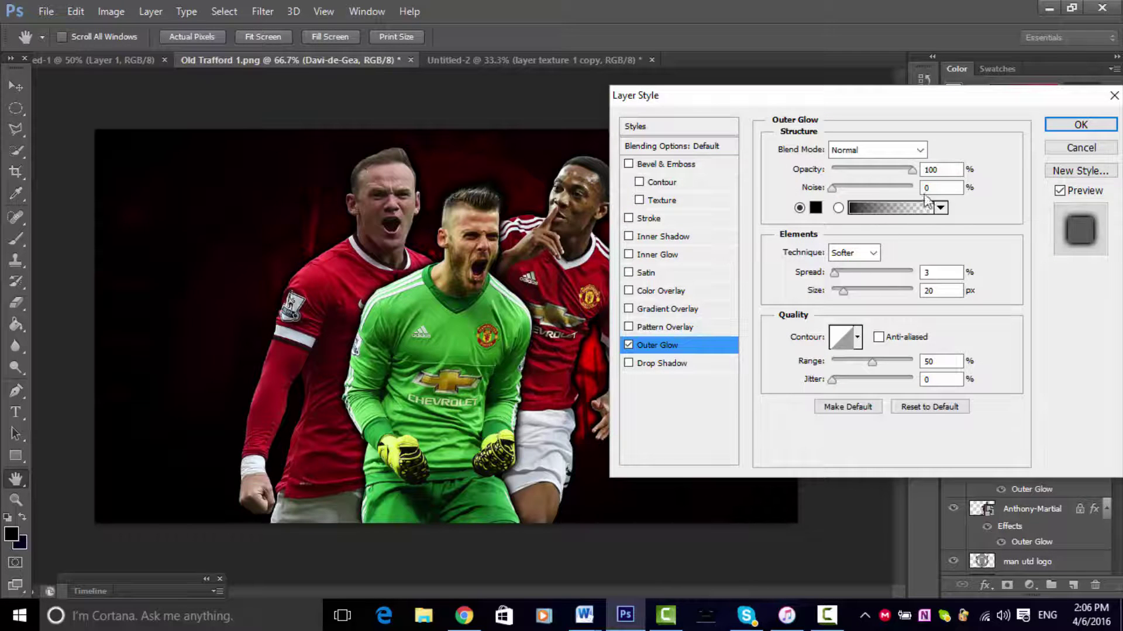
click(1076, 125)
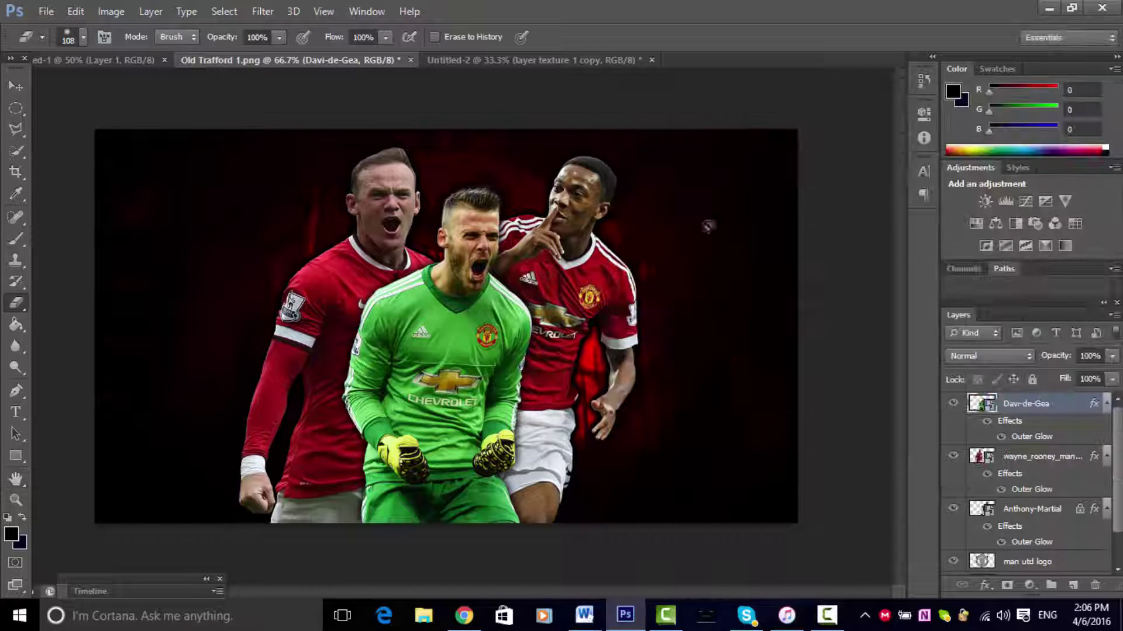
- Finish the MANCHESTER UNITED title in EA Sans Curves and reposition it
key(t)
click(201, 411)
click(176, 37)
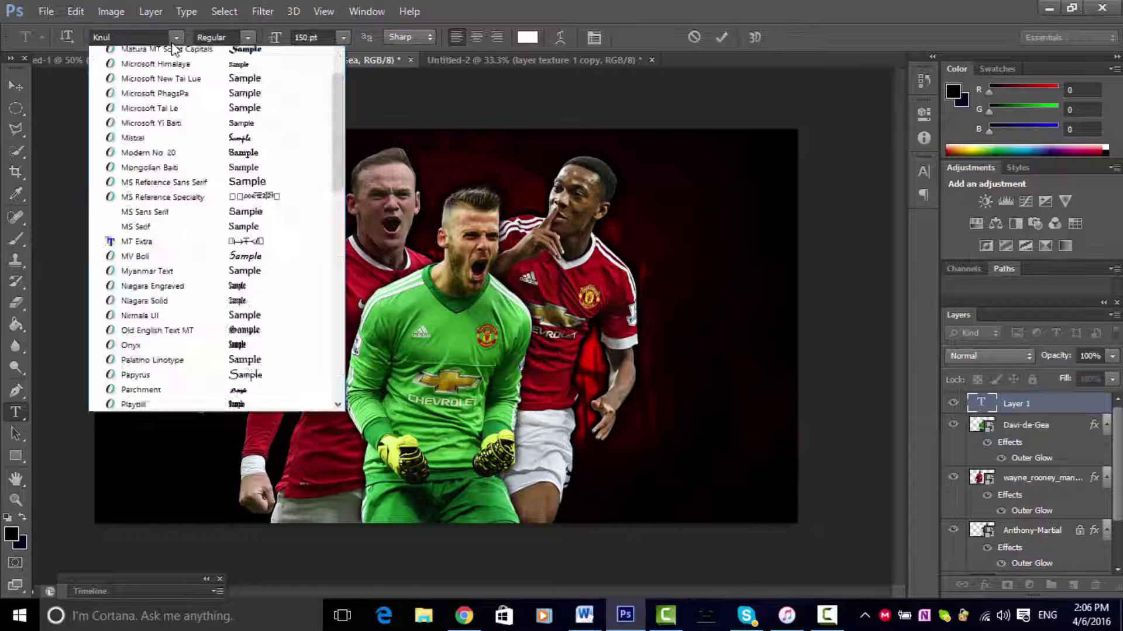
scroll(321, 111, up, 5)
scroll(321, 231, up, 5)
scroll(321, 230, up, 4)
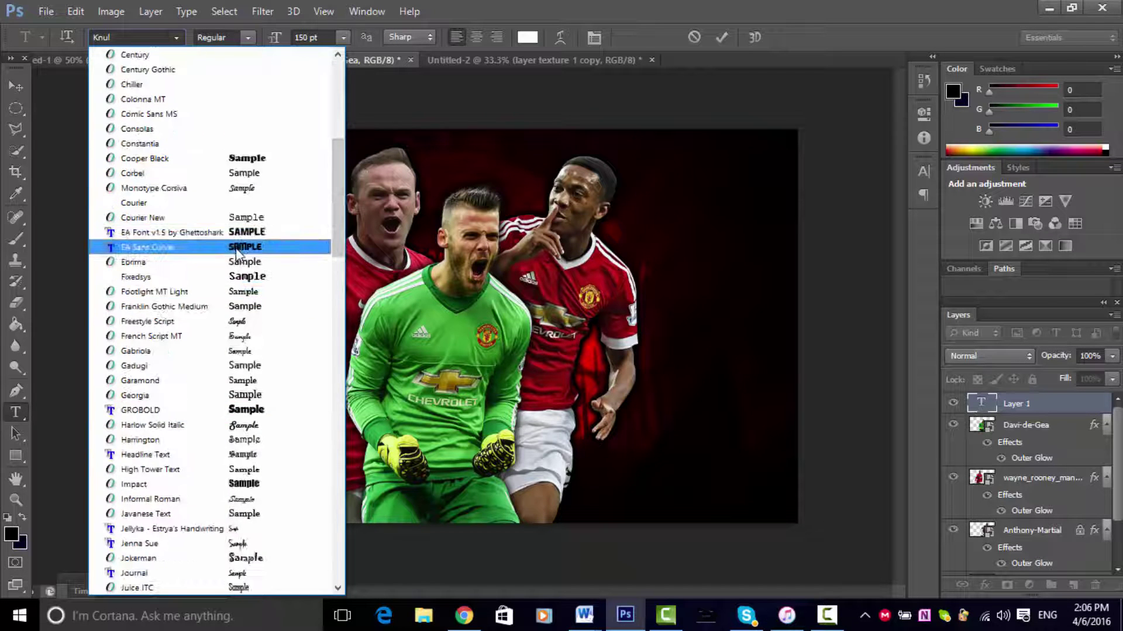
click(237, 250)
text(MANCHESTER UNIT)
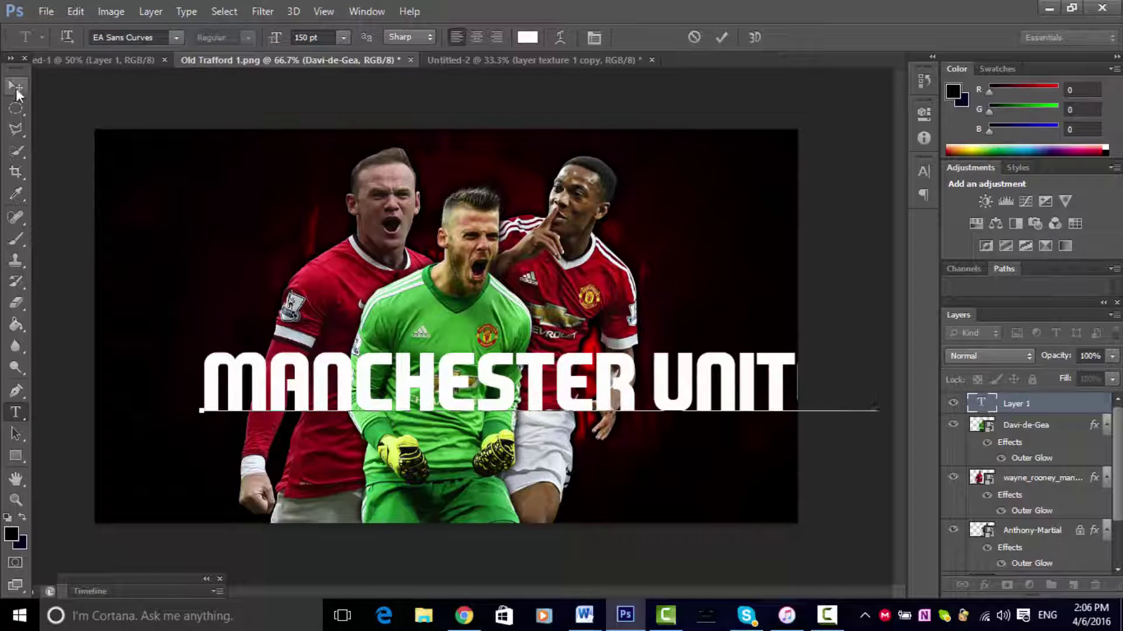
text(ED)
click(16, 88)
drag(410, 383, 322, 395)
key(t)
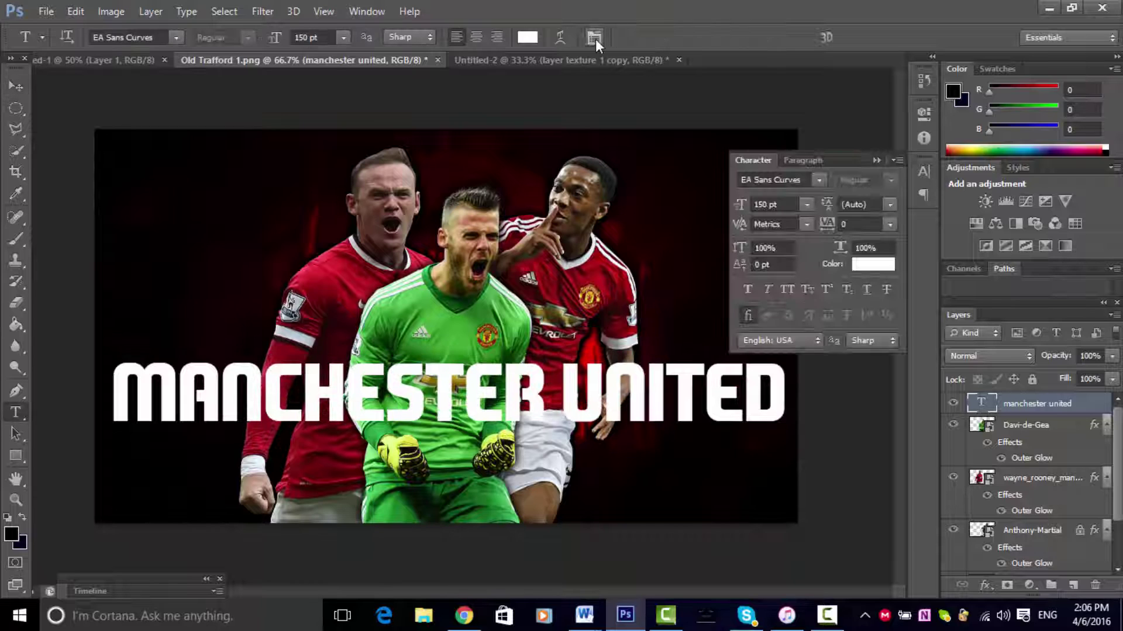
- Make the title italic with tighter letter spacing and shift it slightly down
click(594, 37)
click(767, 289)
click(889, 224)
click(882, 320)
click(924, 171)
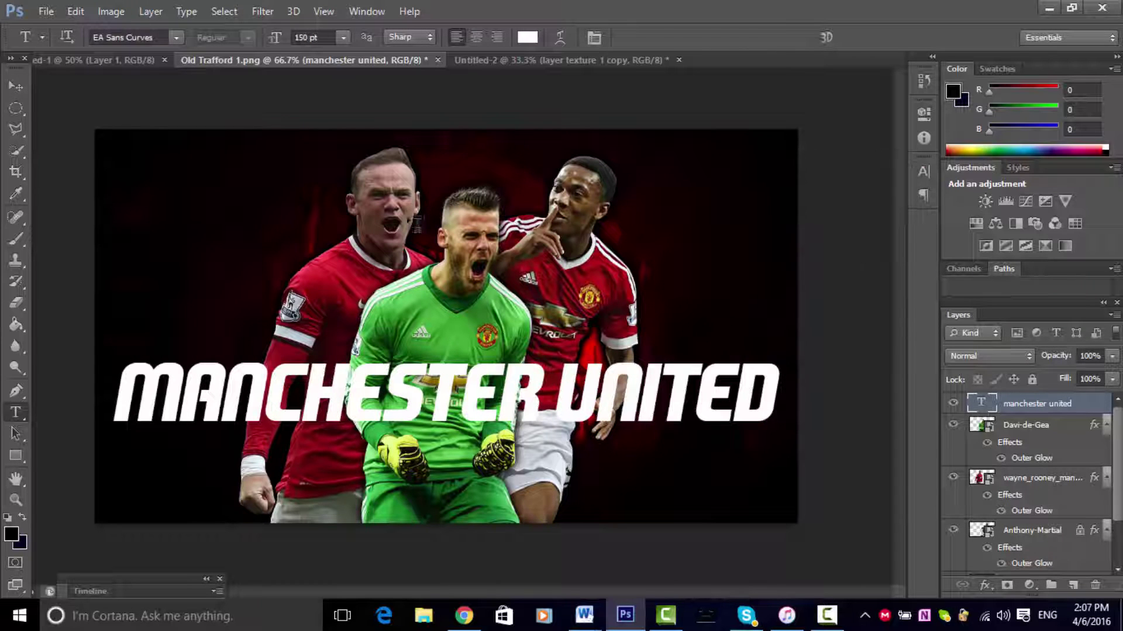
key(v)
drag(403, 408, 402, 413)
- Start a new text line below the title and move it left under MANCHESTER UNITED
key(t)
click(278, 495)
text(CAREER)
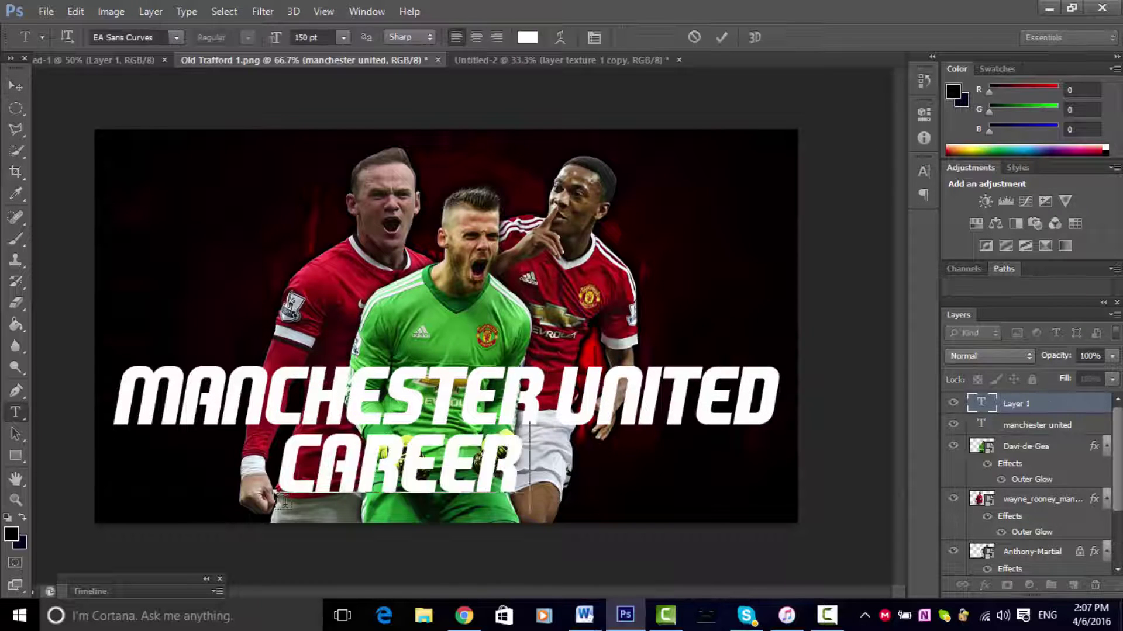
click(16, 87)
drag(378, 458, 340, 462)
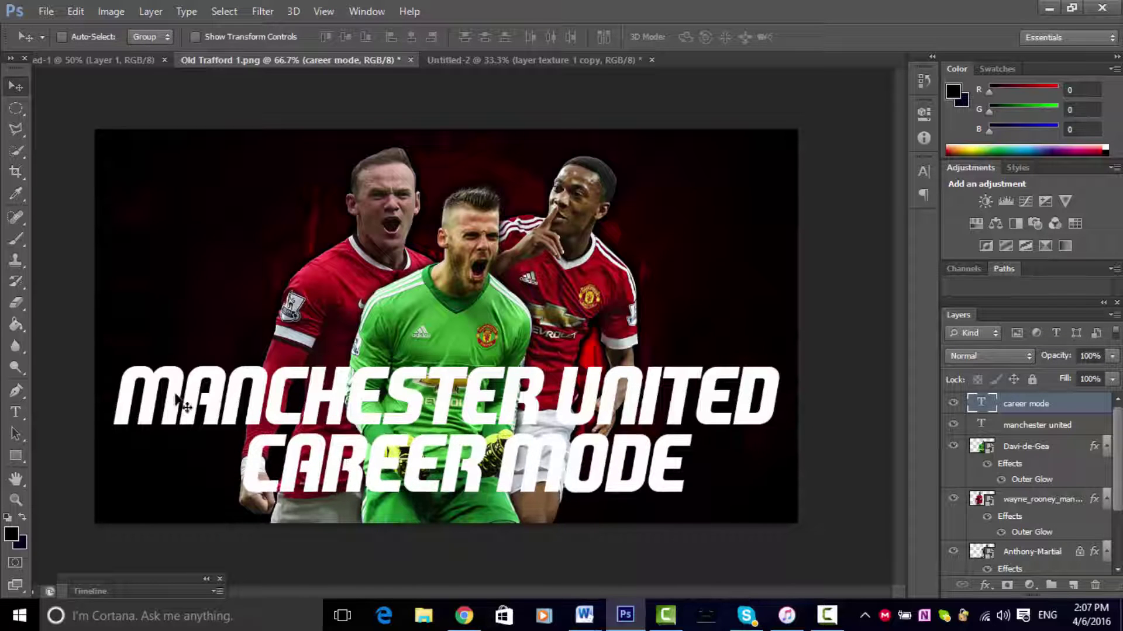
- Set the new line to Knul ExtraBold, retype it as CAREER MODE, and align it under the title
click(176, 37)
scroll(327, 308, down, 4)
scroll(326, 308, up, 8)
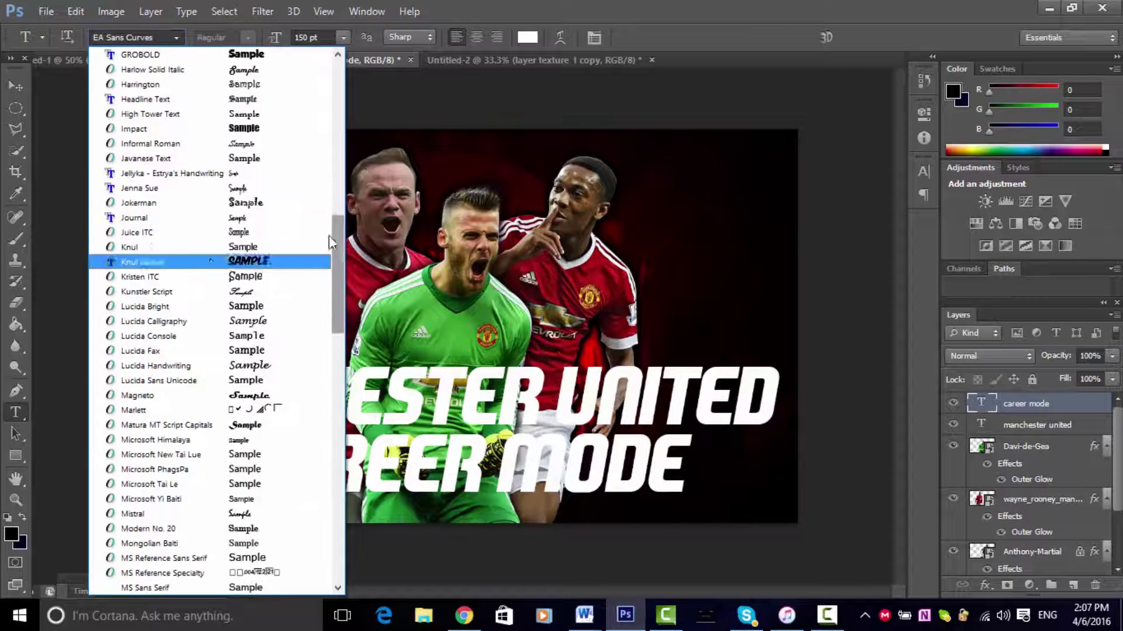
click(327, 251)
click(247, 37)
click(220, 64)
double_click(981, 403)
text(CAR)
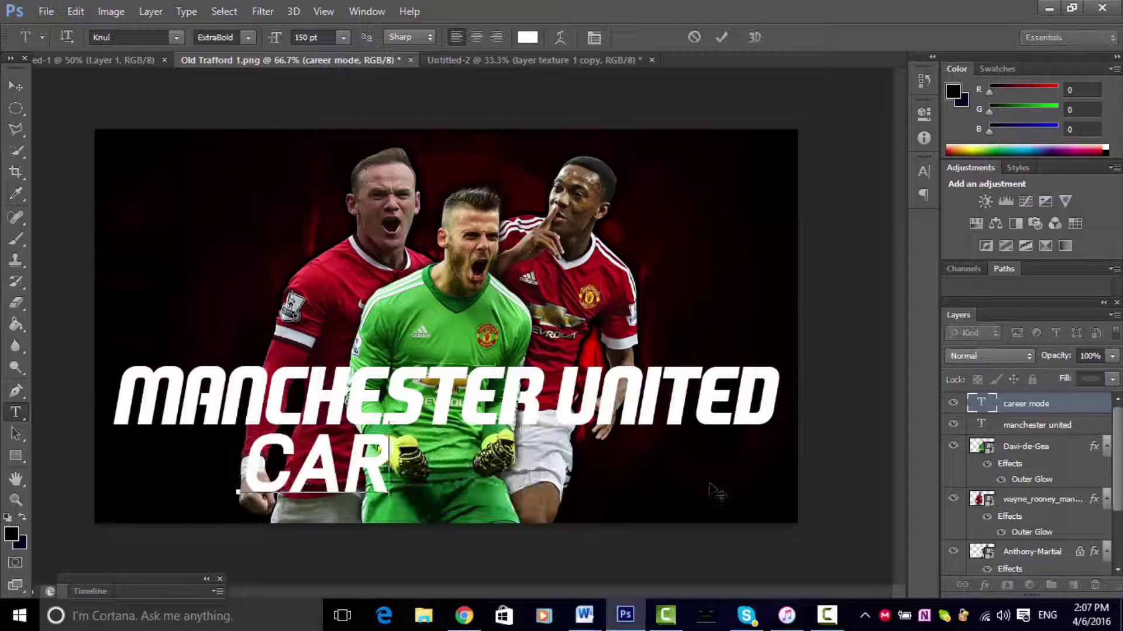
text(EER MODE)
click(16, 87)
drag(342, 461, 300, 462)
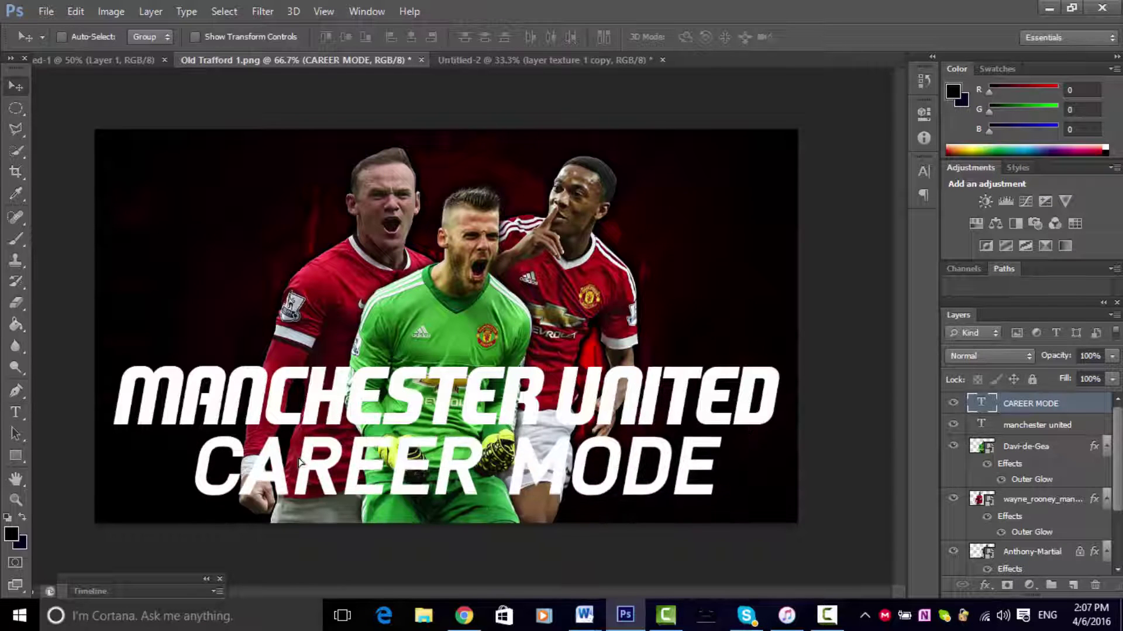
click(732, 95)
- Apply Gradient Overlay, Inner Glow, Stroke and Outer Glow to the MANCHESTER UNITED title
click(667, 308)
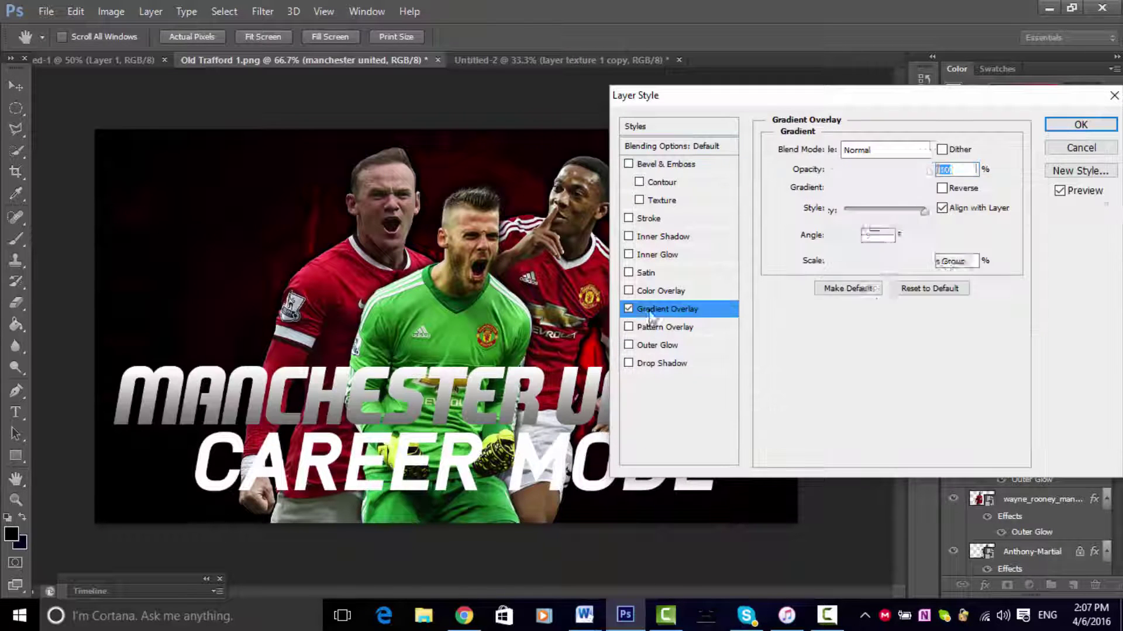
click(656, 254)
click(628, 220)
click(632, 345)
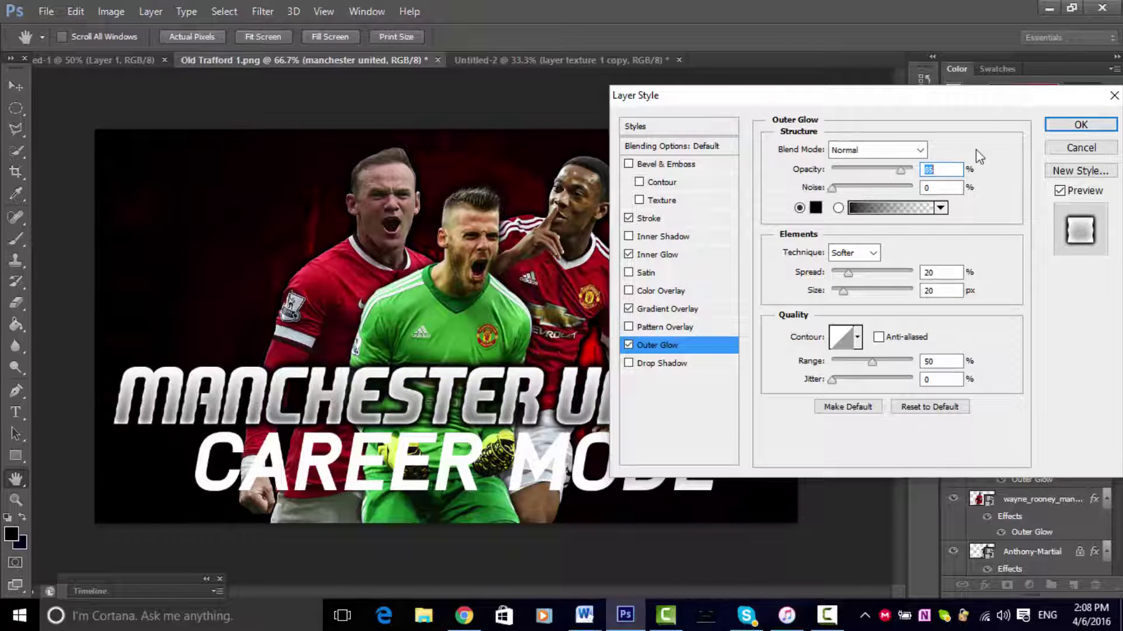
click(1081, 124)
- Copy the title effects to CAREER MODE with an orange-yellow gradient and yellow inner glow
drag(1094, 426, 1053, 393)
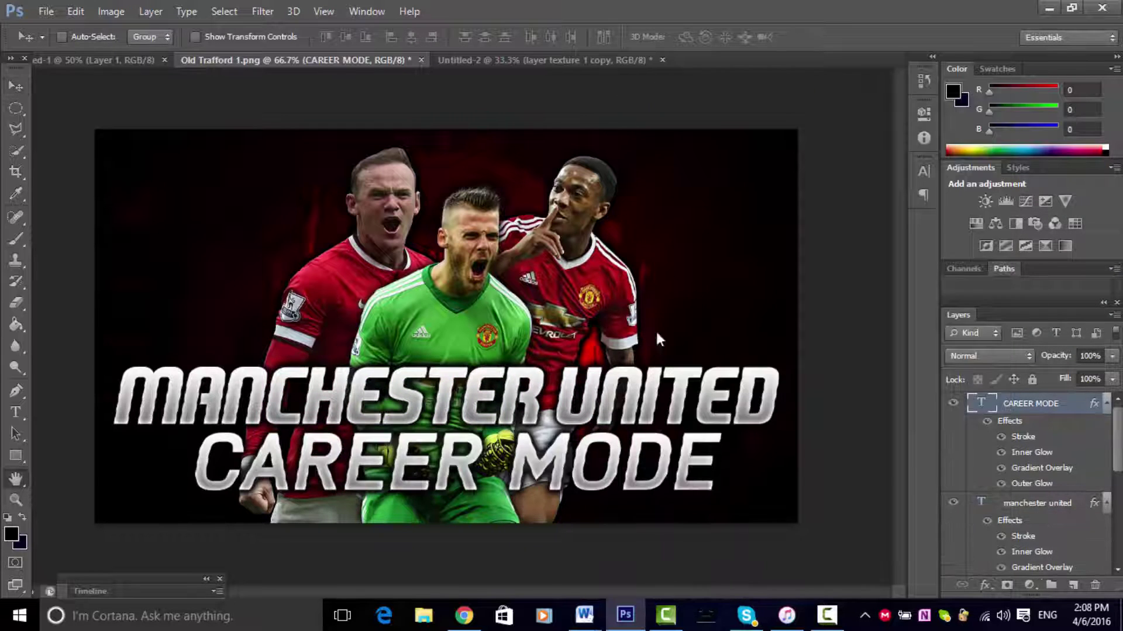
double_click(1041, 466)
click(860, 187)
click(709, 100)
click(656, 254)
click(813, 209)
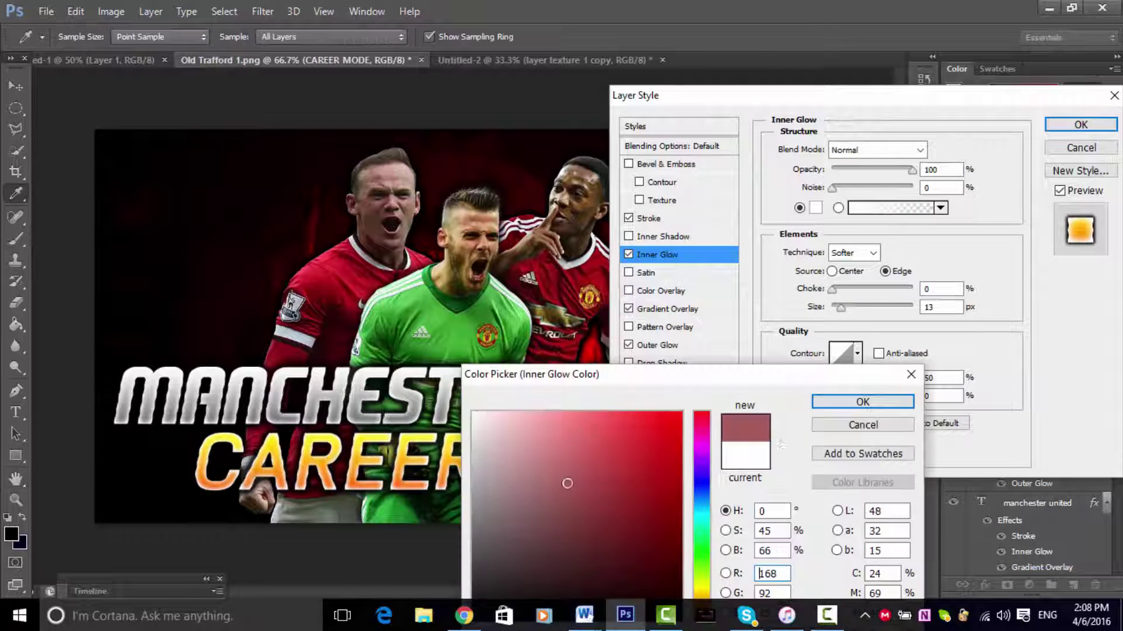
click(680, 413)
click(862, 402)
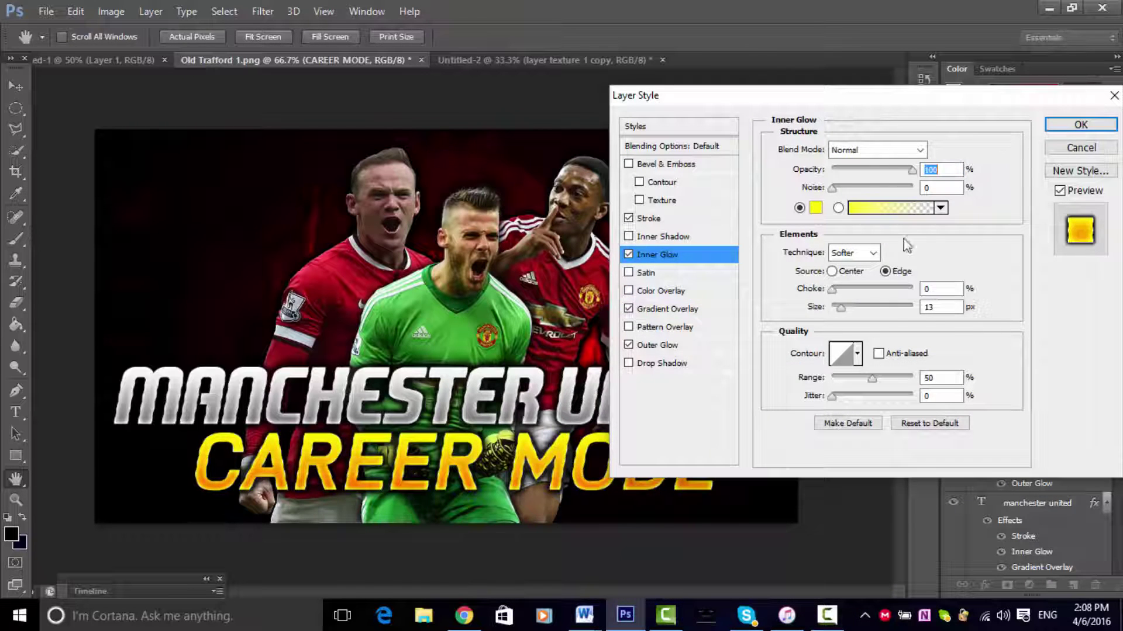
click(1081, 124)
- Tighten the letter spacing of CAREER MODE in the Character panel
click(594, 37)
click(901, 208)
click(865, 351)
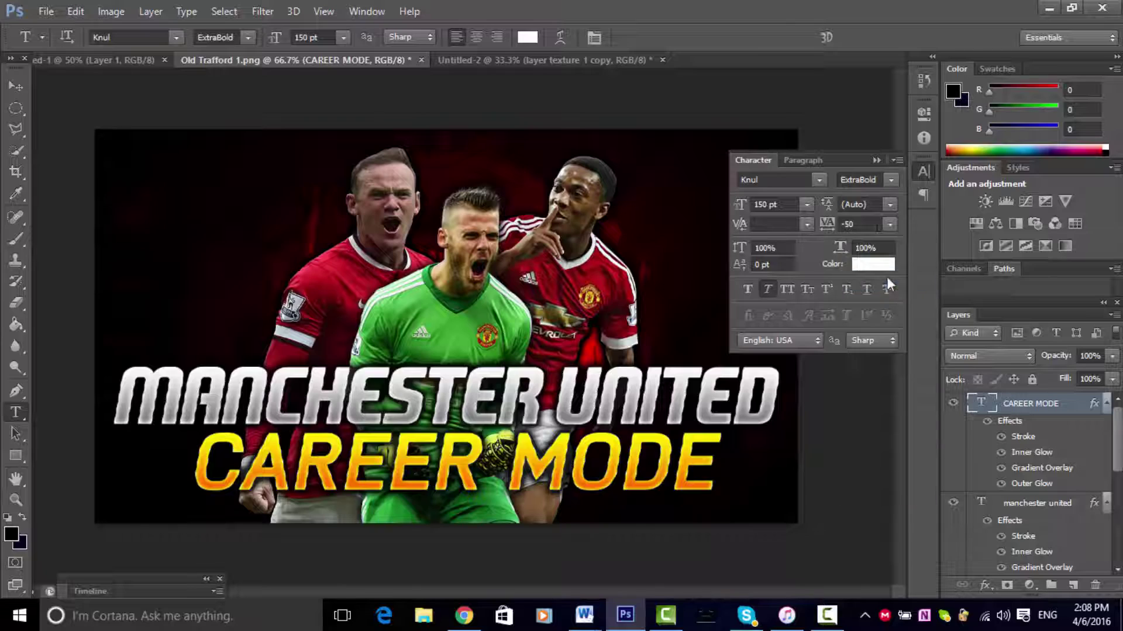
click(21, 85)
- Place the man utd logo crest, duplicate it, and set both copies to Linear Burn
click(45, 11)
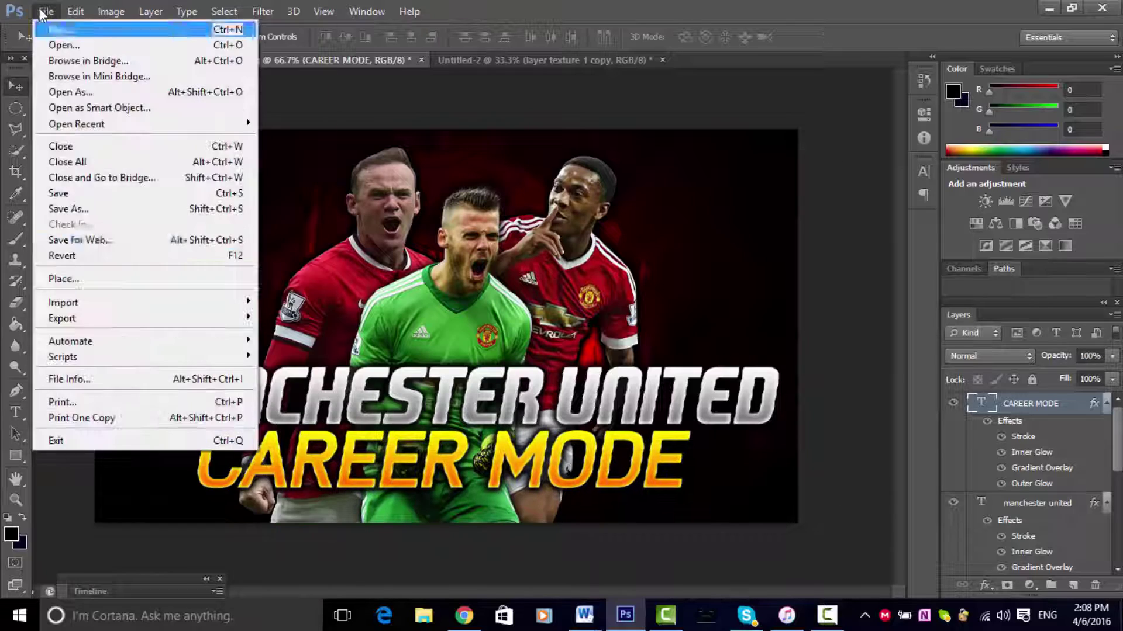
click(47, 277)
click(388, 216)
click(1082, 523)
mouse_move(421, 280)
mouse_down()
mouse_move(196, 269)
mouse_move(653, 273)
mouse_up()
key(Return)
key(ctrl+j)
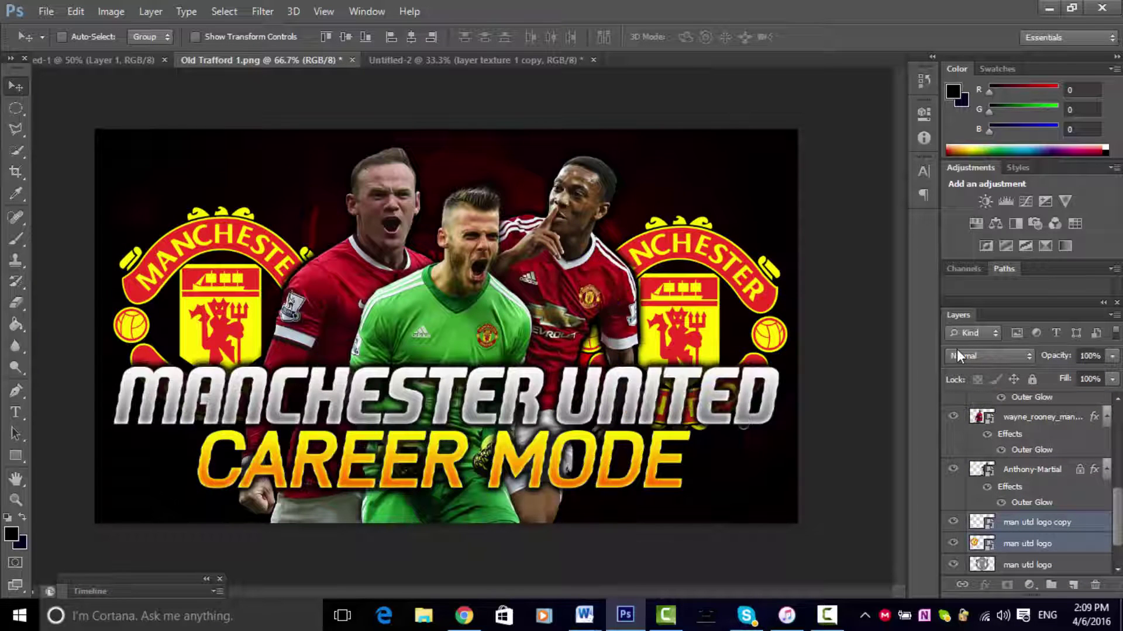
click(988, 355)
click(988, 80)
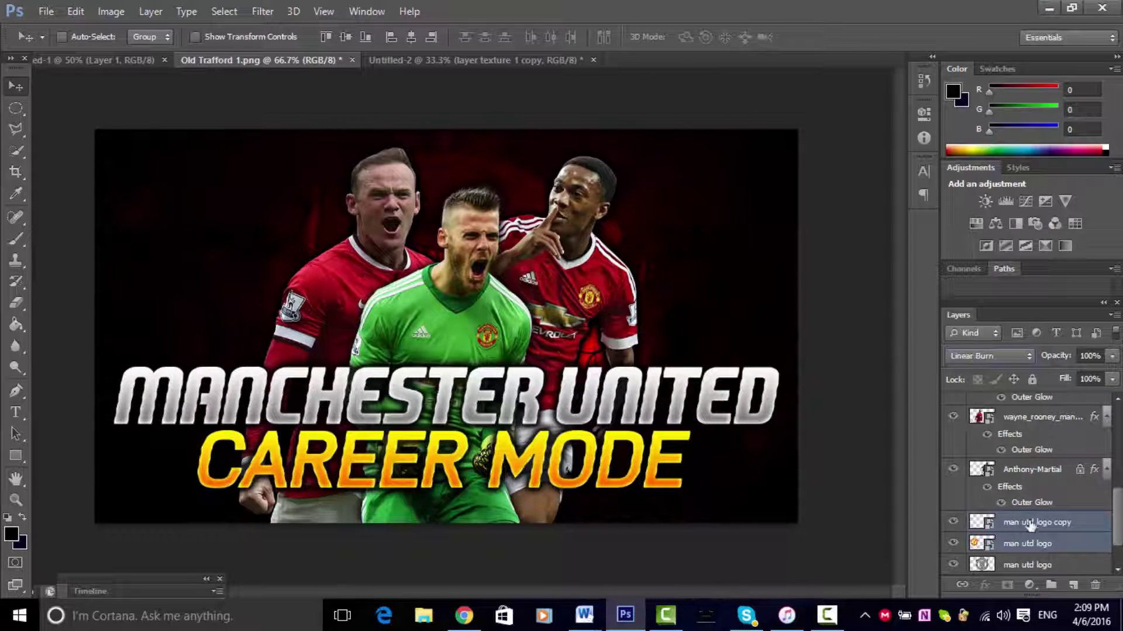
- Move a crest copy to the top beside CAREER MODE, set it Normal, and shrink it to about 35%
drag(1044, 486, 1029, 401)
drag(649, 403, 595, 411)
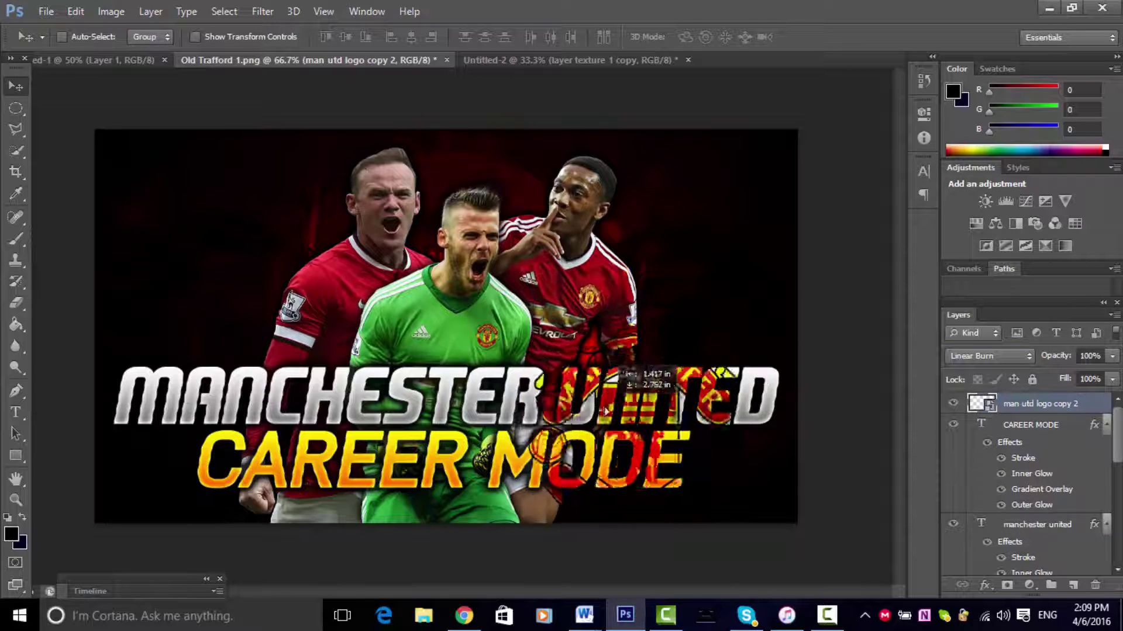
click(988, 355)
click(988, 257)
key(ctrl+t)
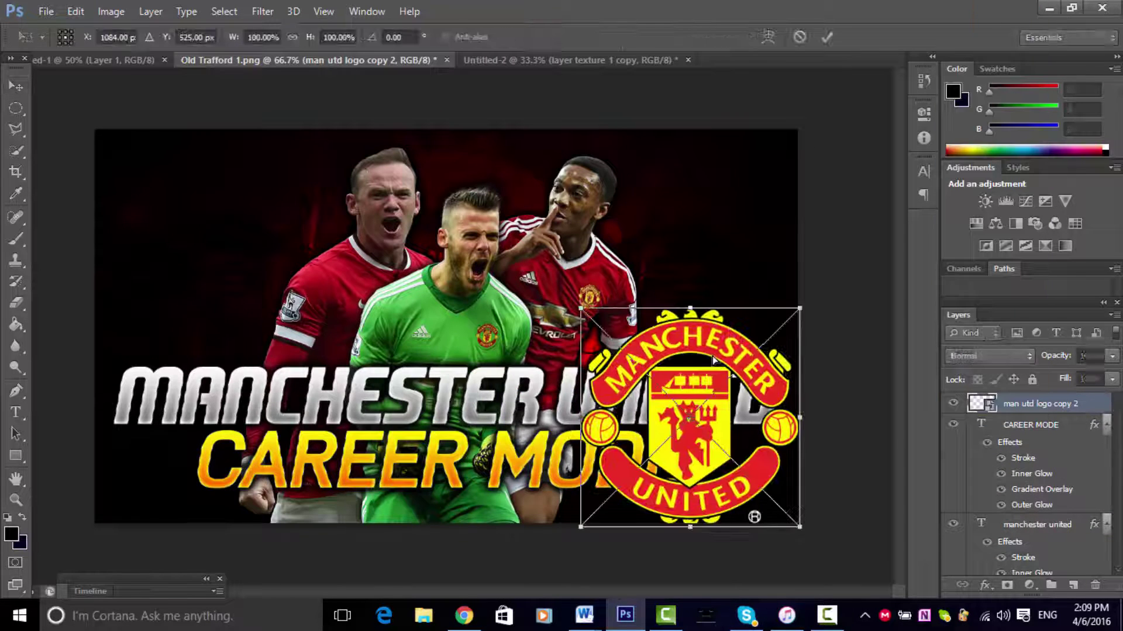
drag(584, 311, 717, 448)
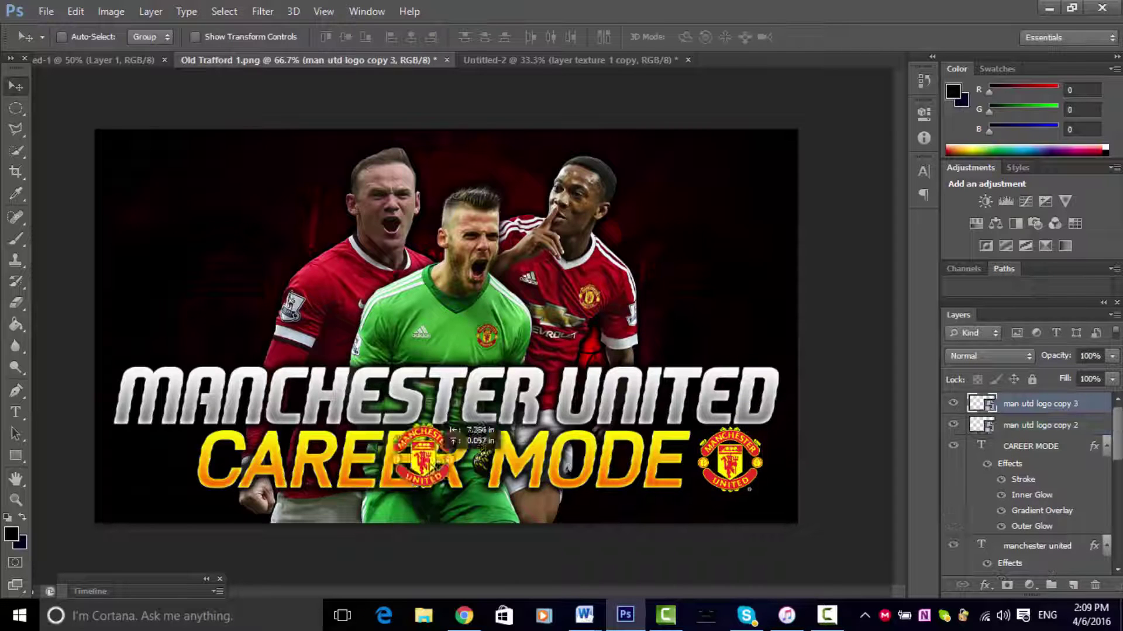
- Place the gold flare along the top edge in Linear Dodge and move its layer just above Layer 0
click(45, 11)
click(50, 276)
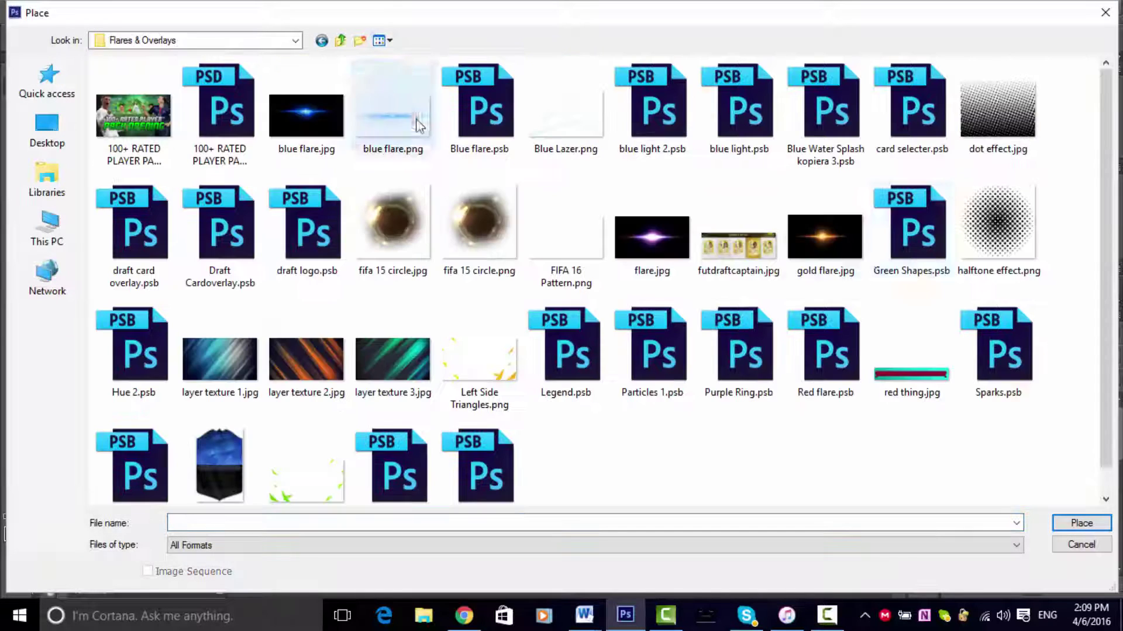
click(1081, 523)
drag(561, 293, 562, 96)
click(988, 355)
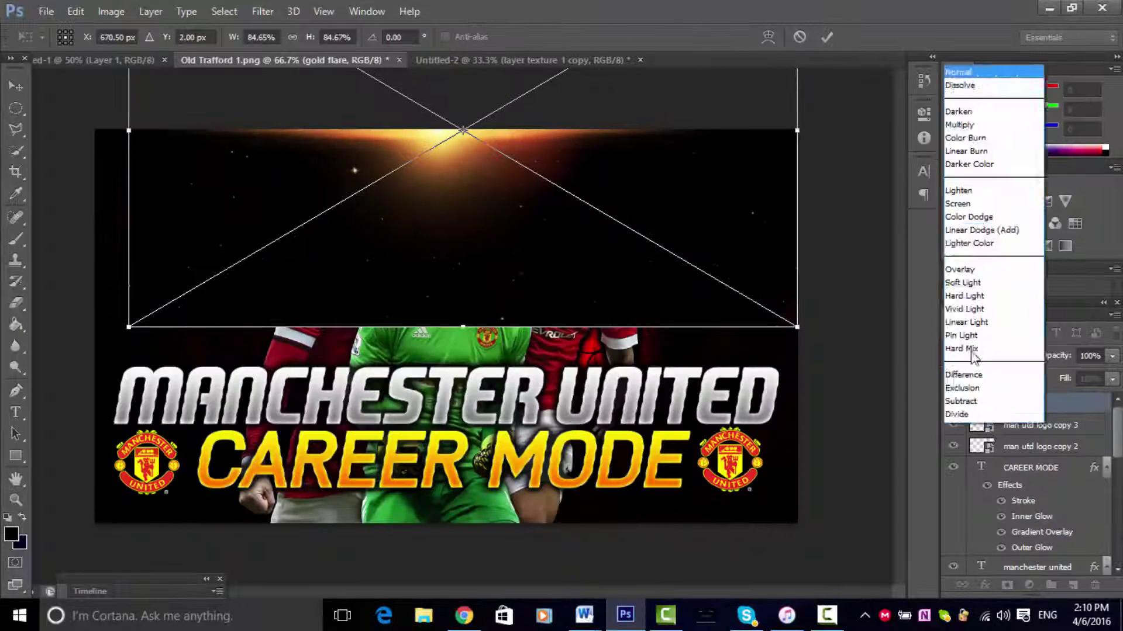
click(971, 159)
double_click(559, 187)
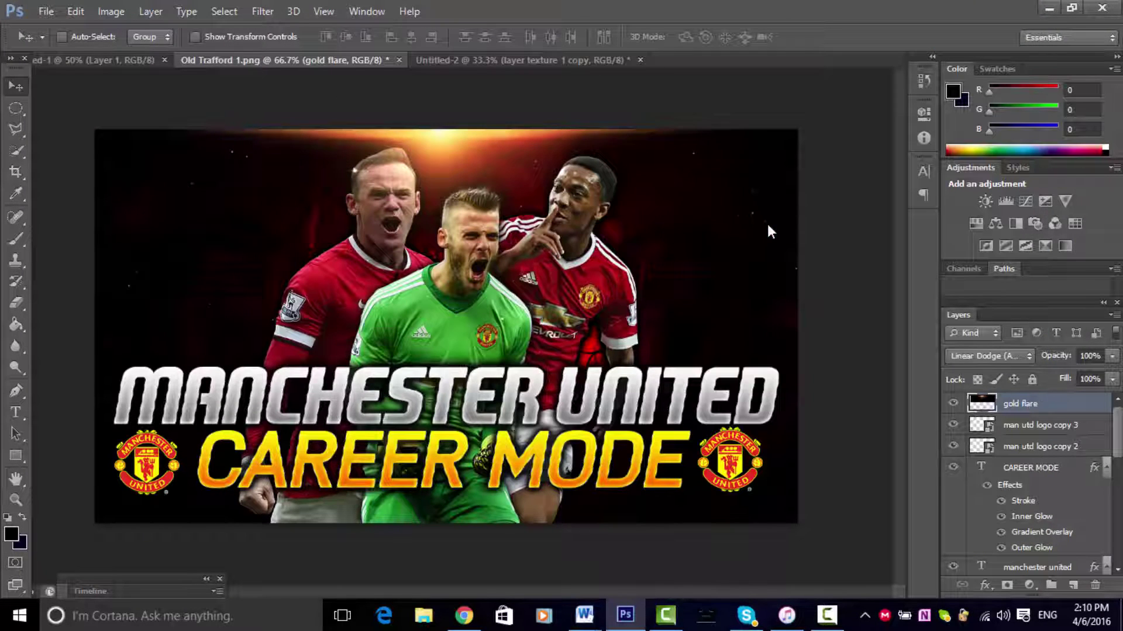
drag(1033, 404, 1015, 552)
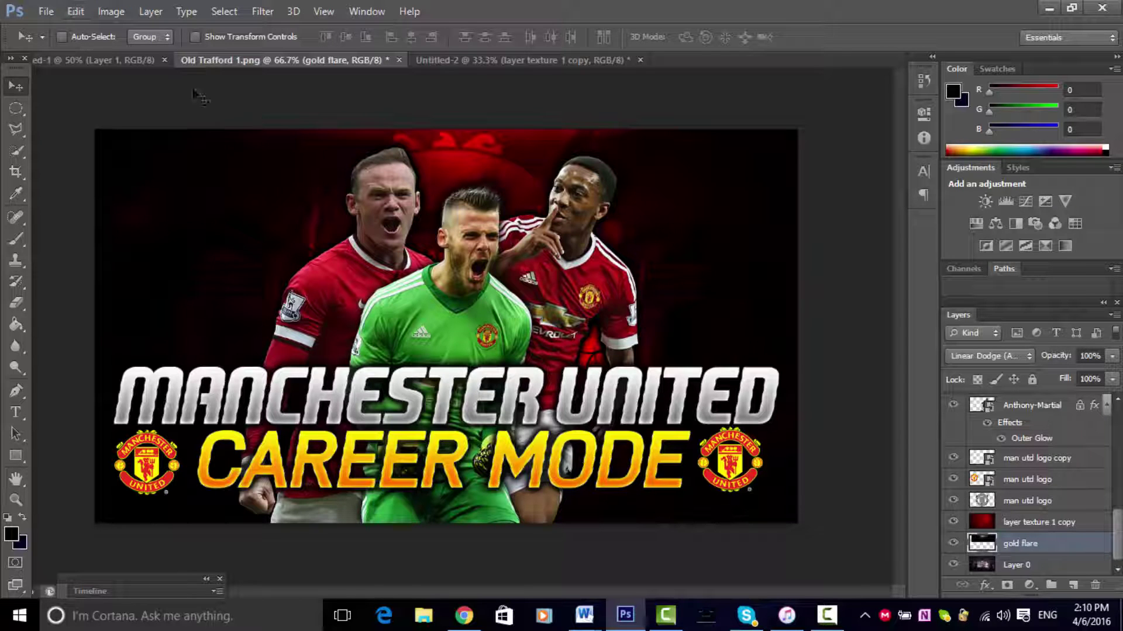
- Place the TRIANGLE OVERLAY file from Flares & Overlays and move its layer lower in the stack
click(46, 11)
click(55, 275)
click(340, 40)
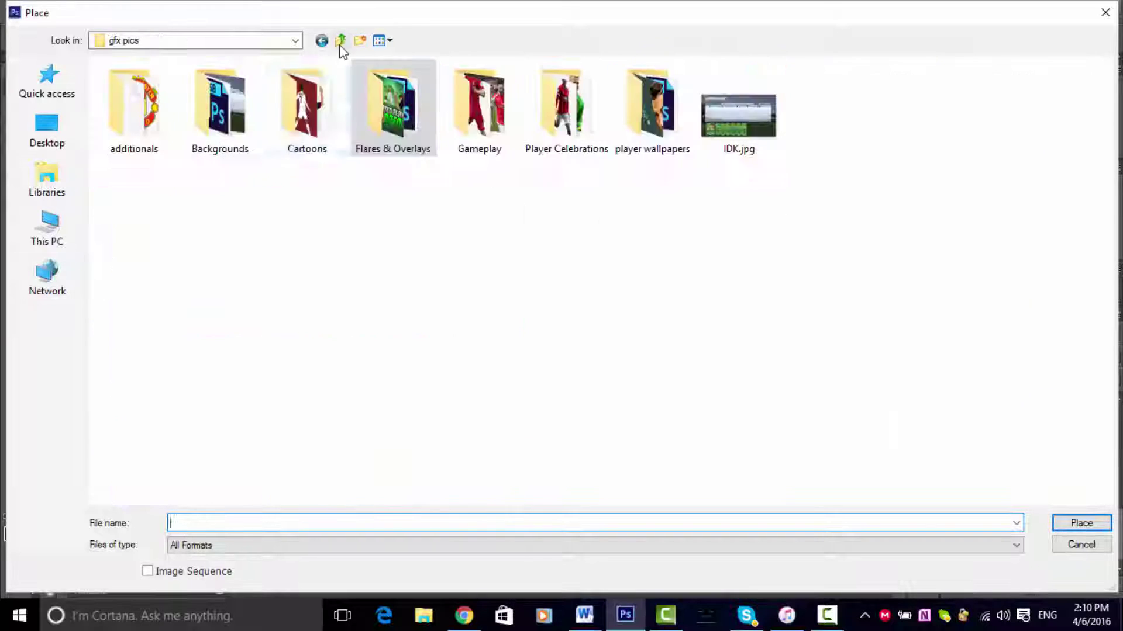
double_click(393, 108)
scroll(644, 350, down, 1)
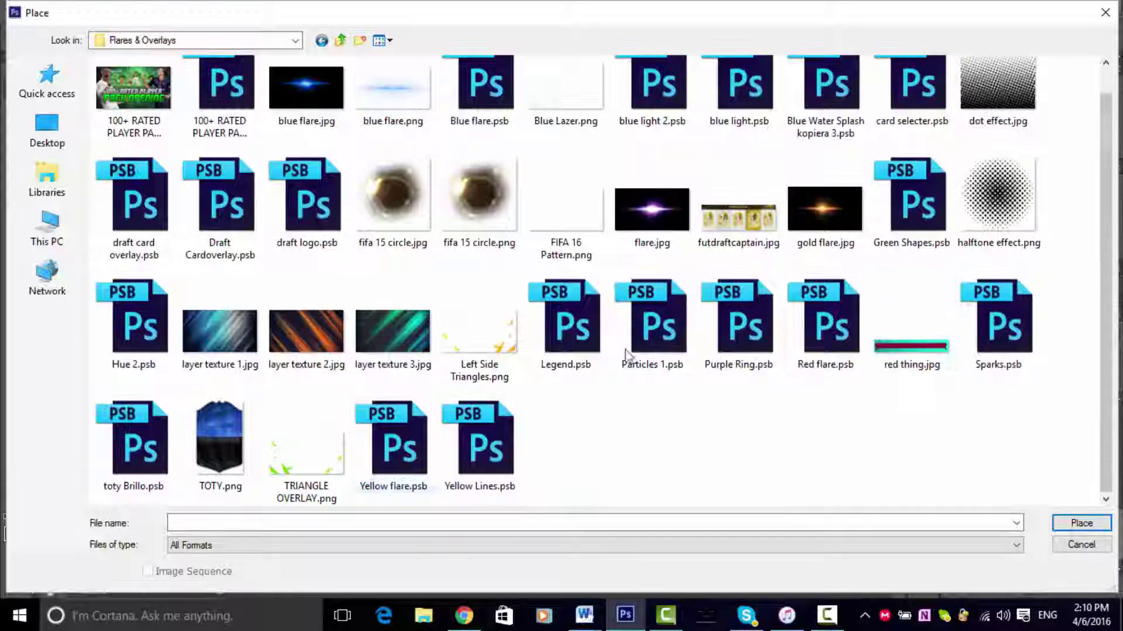
click(314, 480)
double_click(314, 480)
key(Return)
drag(1029, 537, 1023, 519)
- Add a Gradient Overlay to the triangle layer with its right stop set to red
click(988, 355)
key(Escape)
right_click(1029, 522)
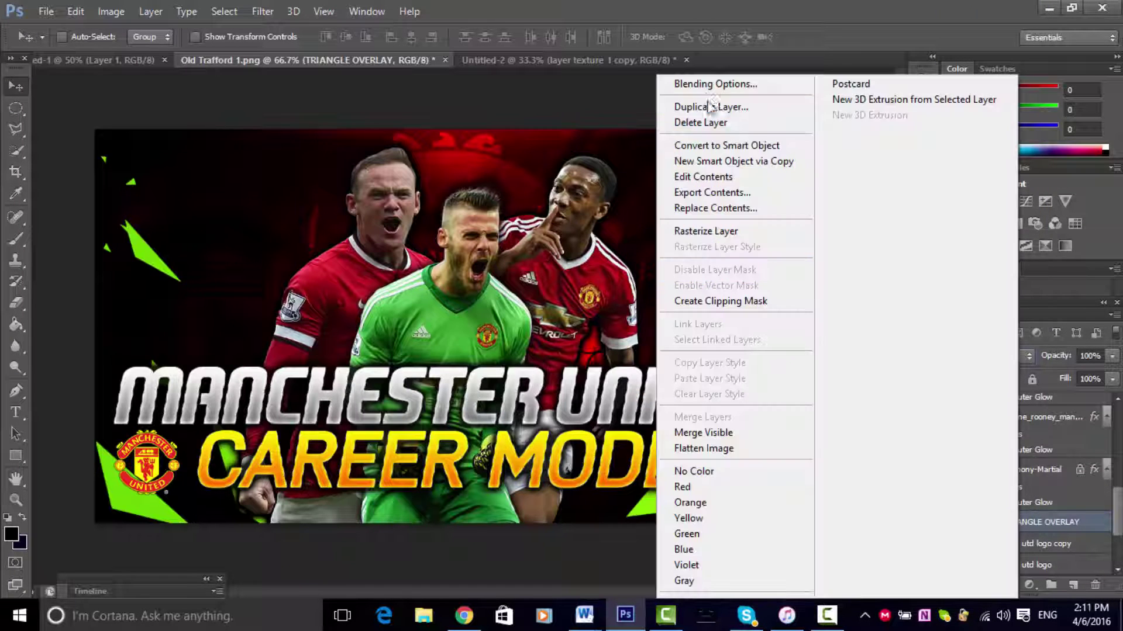
click(709, 86)
click(672, 308)
click(871, 188)
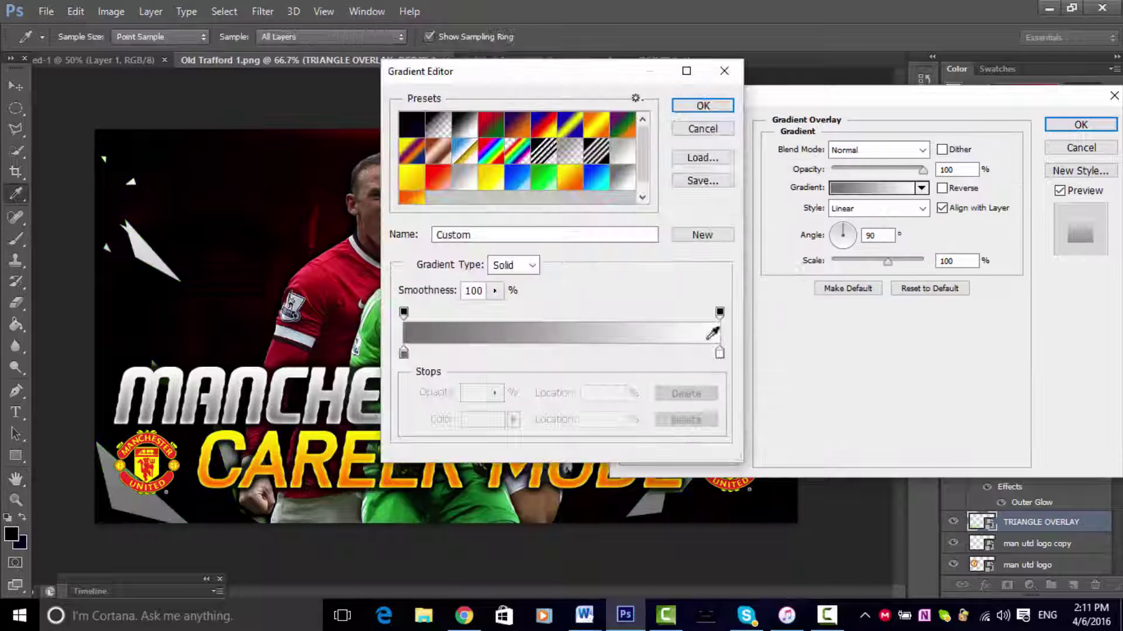
click(719, 353)
double_click(719, 353)
click(860, 401)
- Set the gradient's left stop to dark red, add an Outer Glow, and apply
double_click(403, 353)
drag(526, 368, 626, 248)
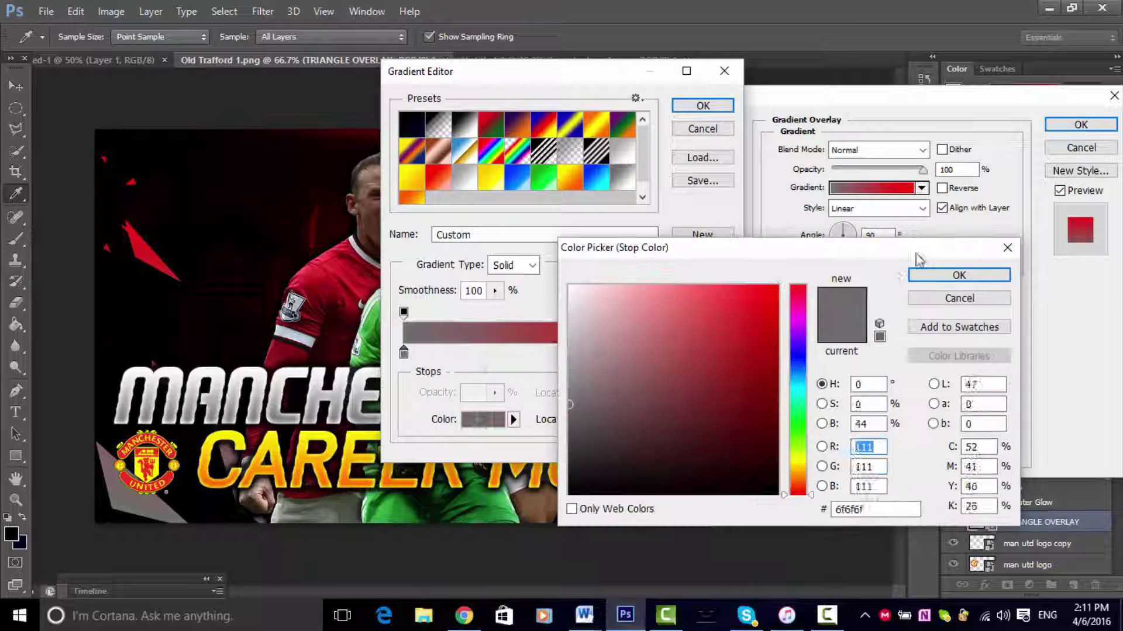
drag(731, 462, 882, 462)
click(958, 275)
click(703, 105)
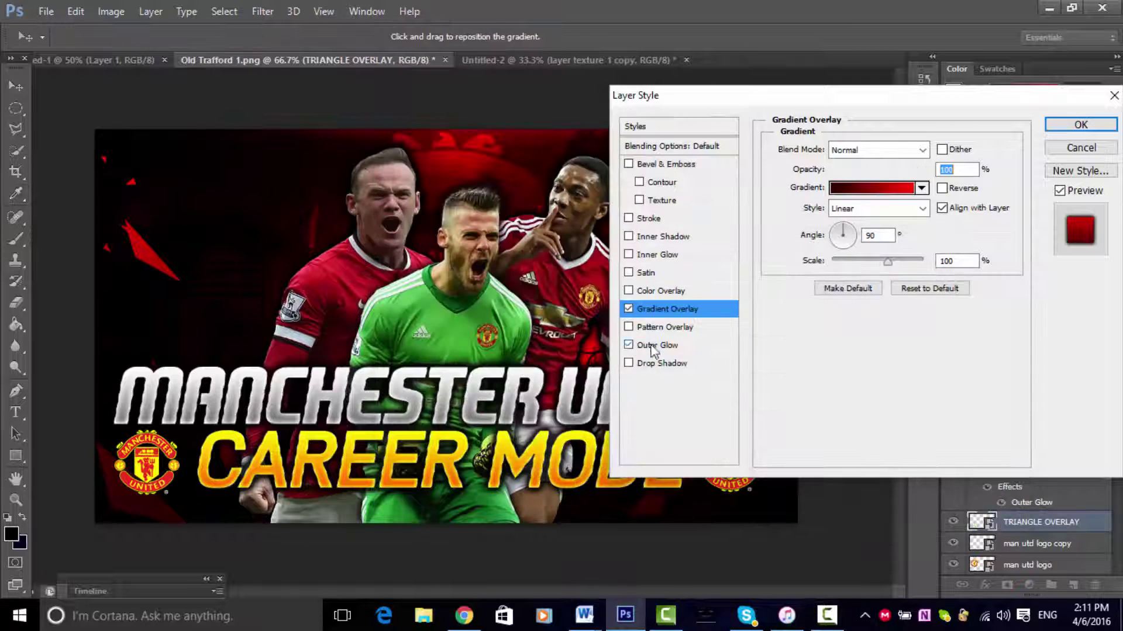
click(658, 345)
click(1080, 124)
- Set the triangle layer to Normal blending at 55% opacity
click(989, 356)
click(980, 48)
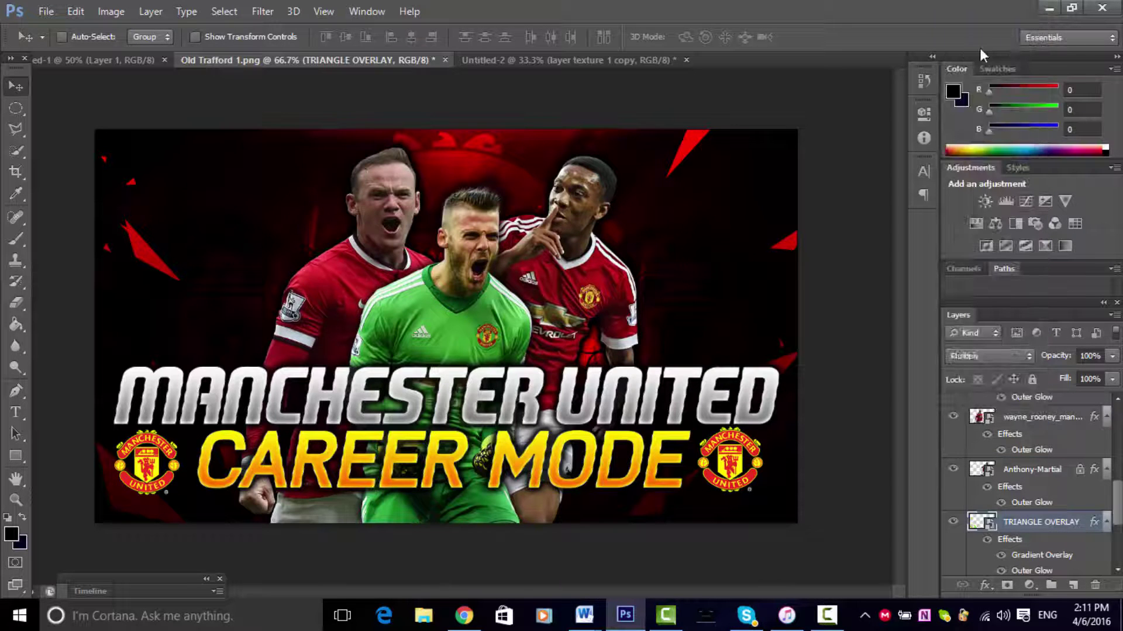
key(shift+alt+n)
click(1112, 355)
drag(1093, 369, 1065, 375)
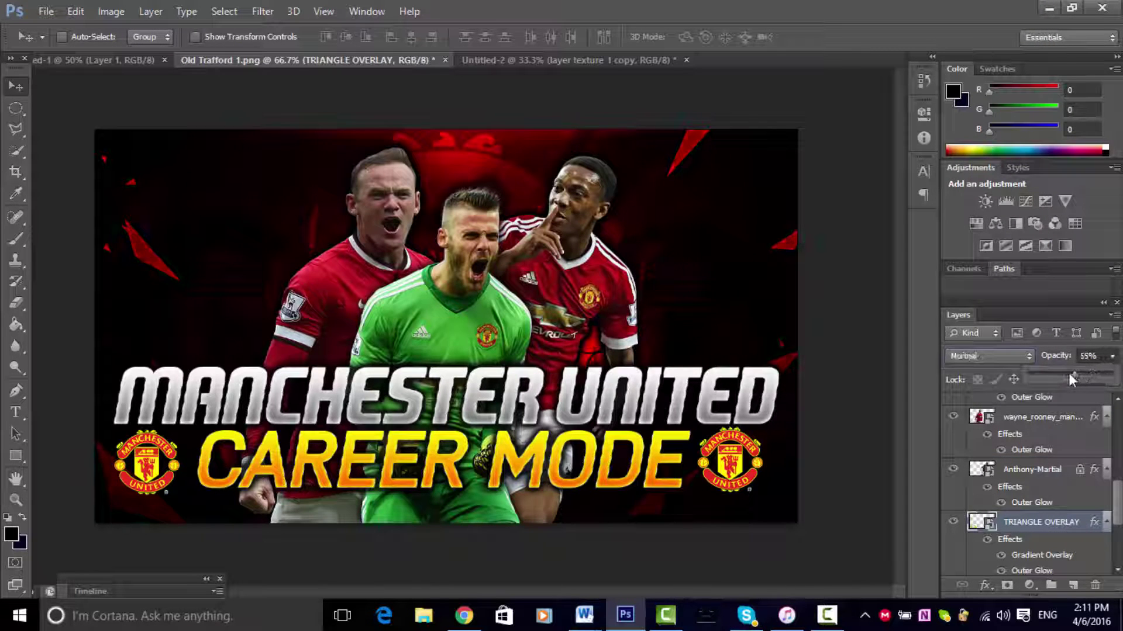